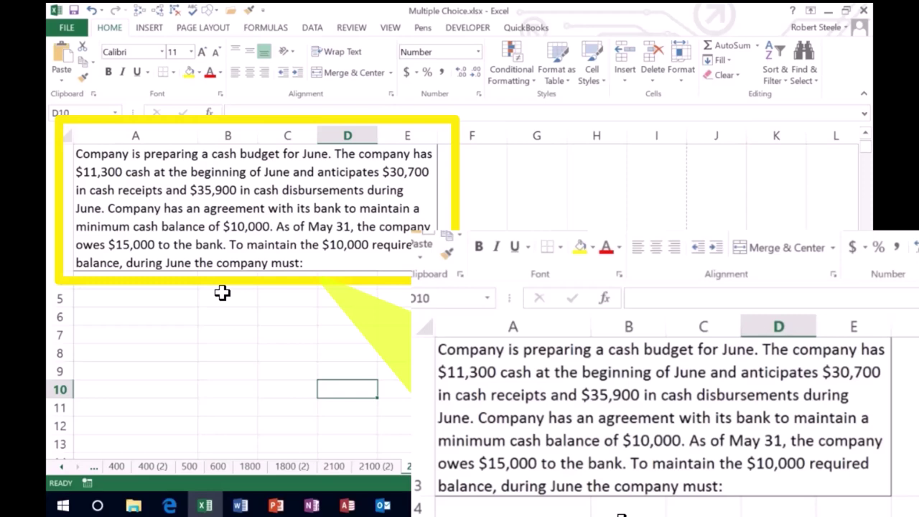
# Enter Beg 11,300 and receipts 30,700 in rows 5 and 6.
pyautogui.press('Left')
pyautogui.press('Left')
pyautogui.press('Left')
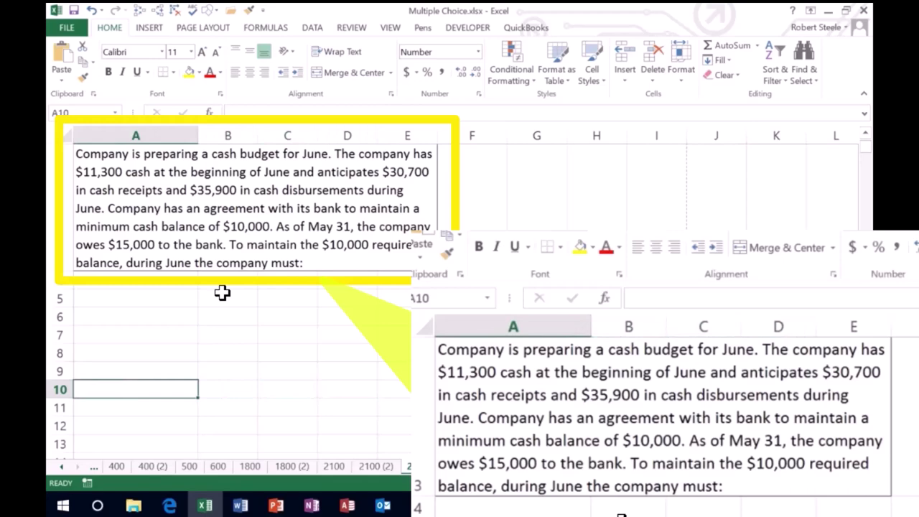
pyautogui.press('Up')
pyautogui.press('Up')
pyautogui.press('Up')
pyautogui.press('Up')
pyautogui.press('Up')
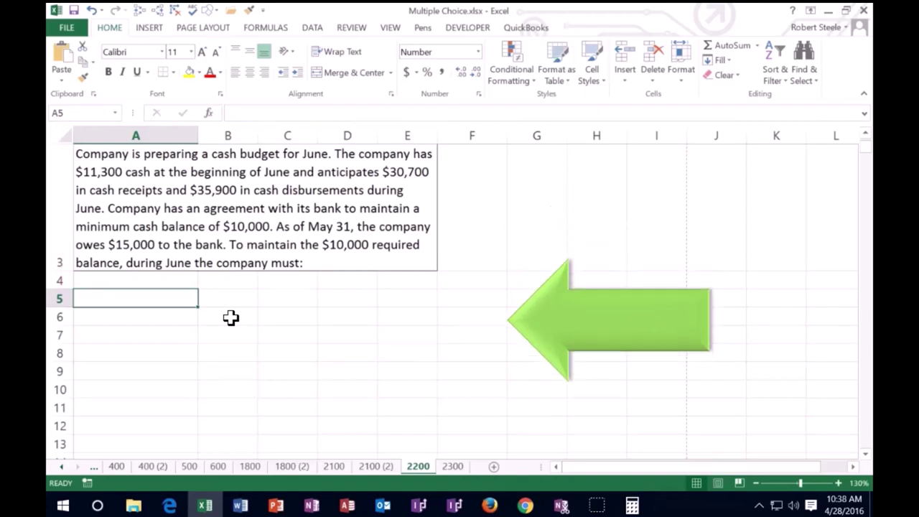
pyautogui.write('Bi')
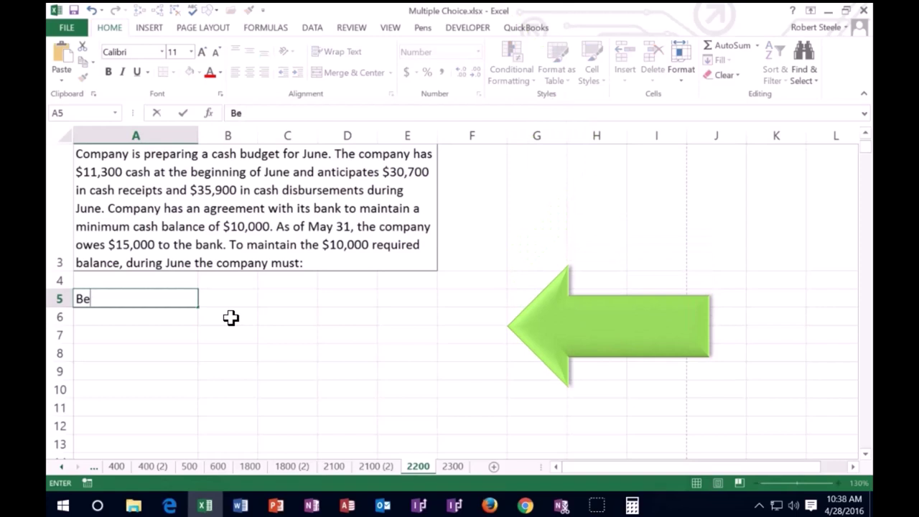
pyautogui.write('g')
pyautogui.press('Tab')
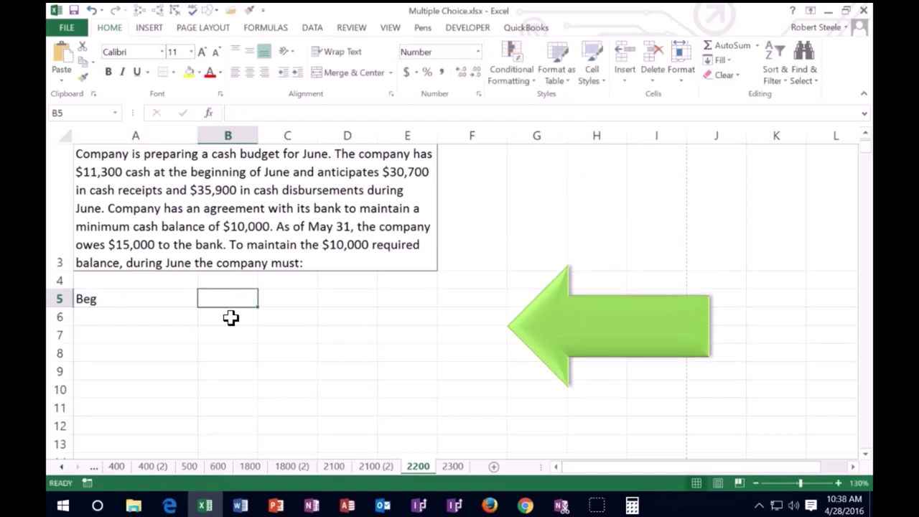
pyautogui.write('11300')
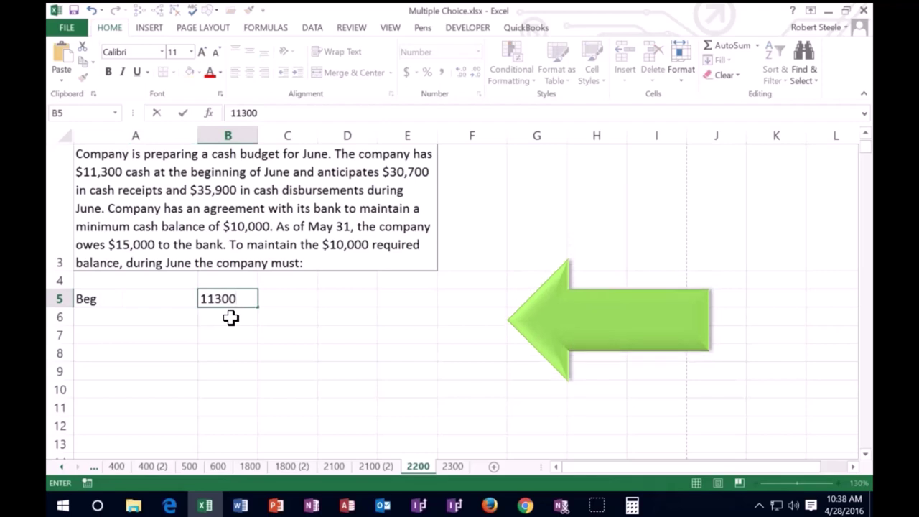
pyautogui.press('Return')
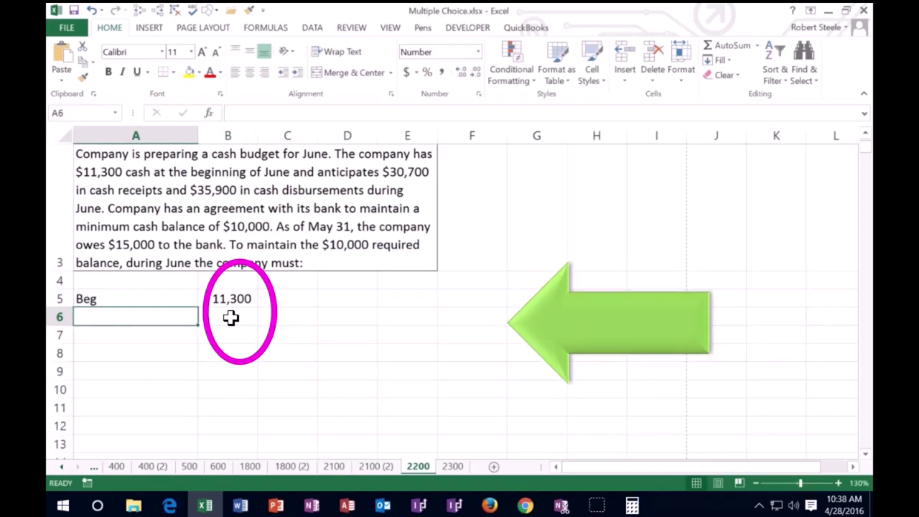
pyautogui.write('receipts')
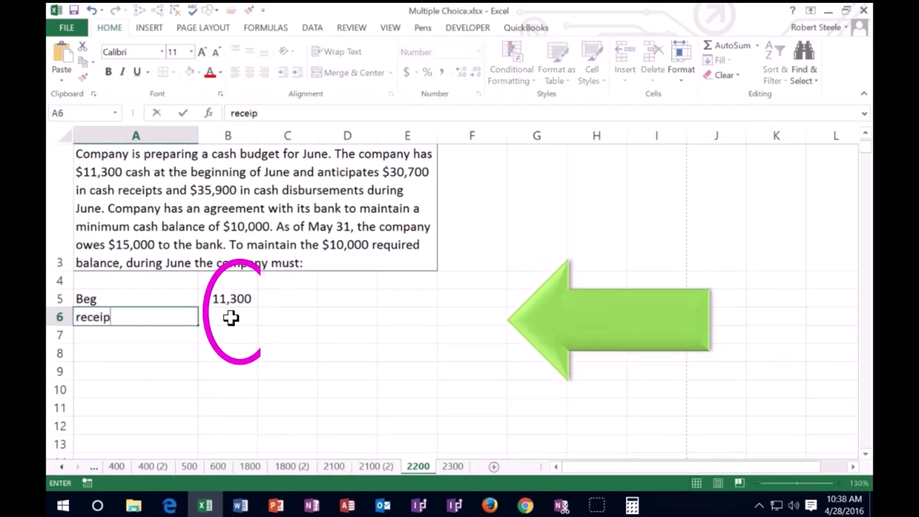
pyautogui.click(231, 318)
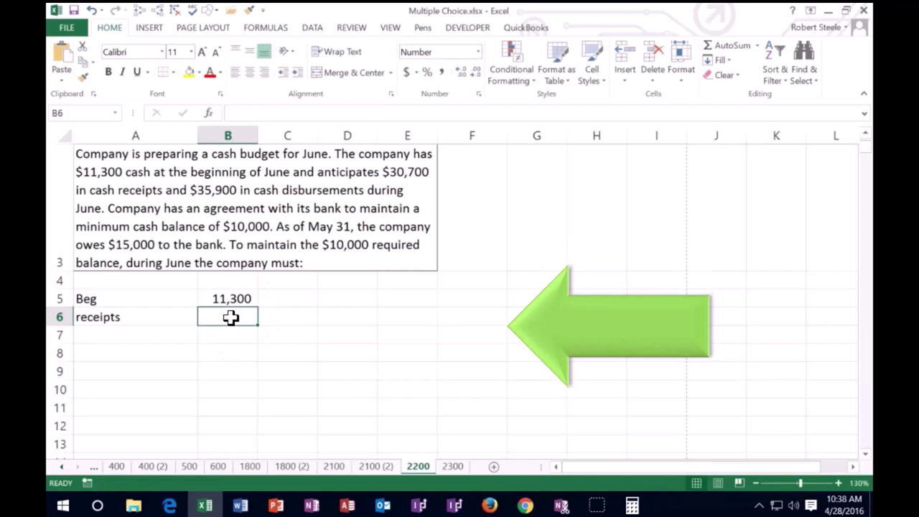
pyautogui.write('30700')
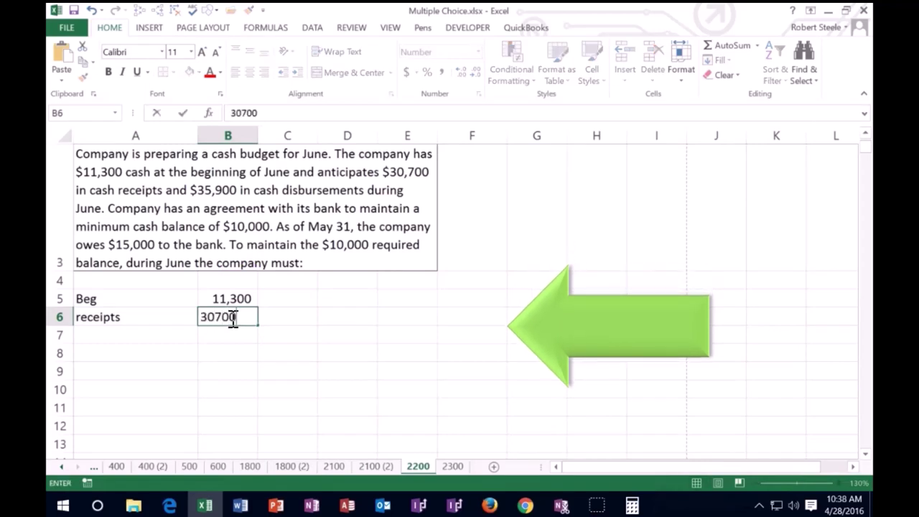
pyautogui.press('Return')
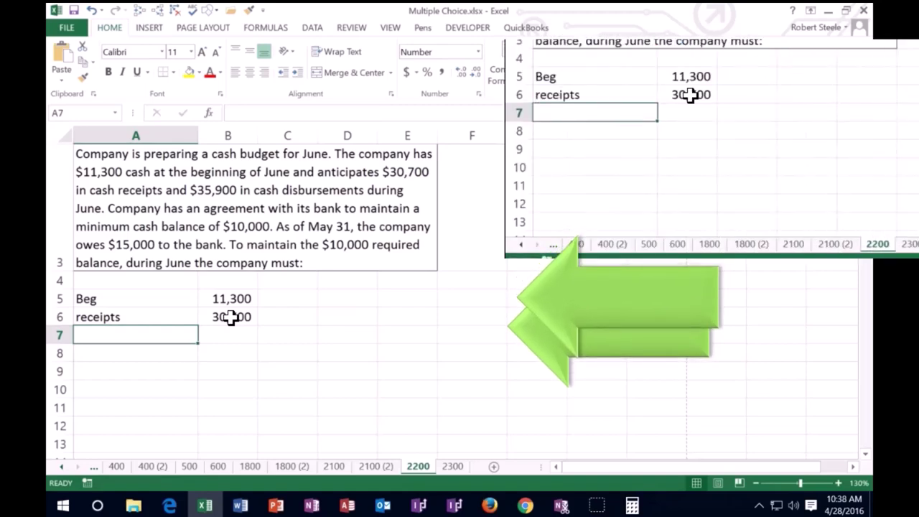
# Enter disburs -35,900 in row 7 and underline the (35,900) figure.
pyautogui.write('di')
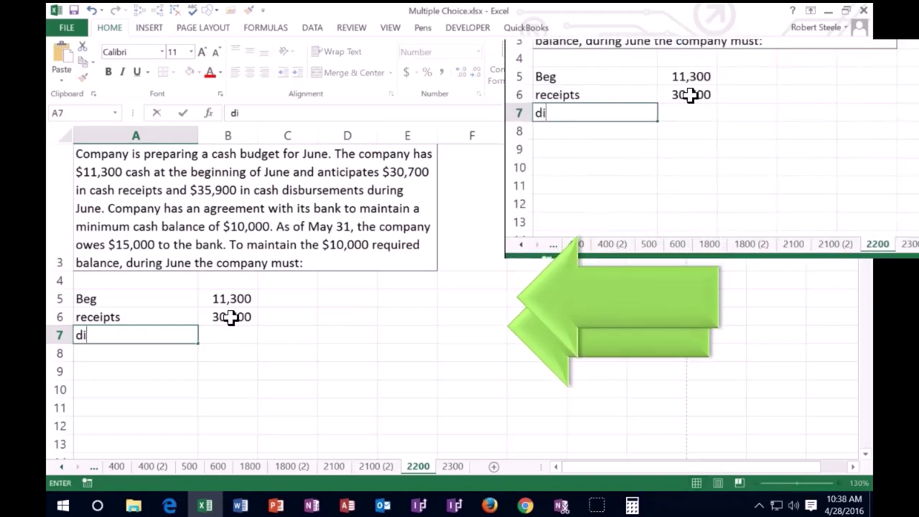
pyautogui.write('sburs')
pyautogui.press('Tab')
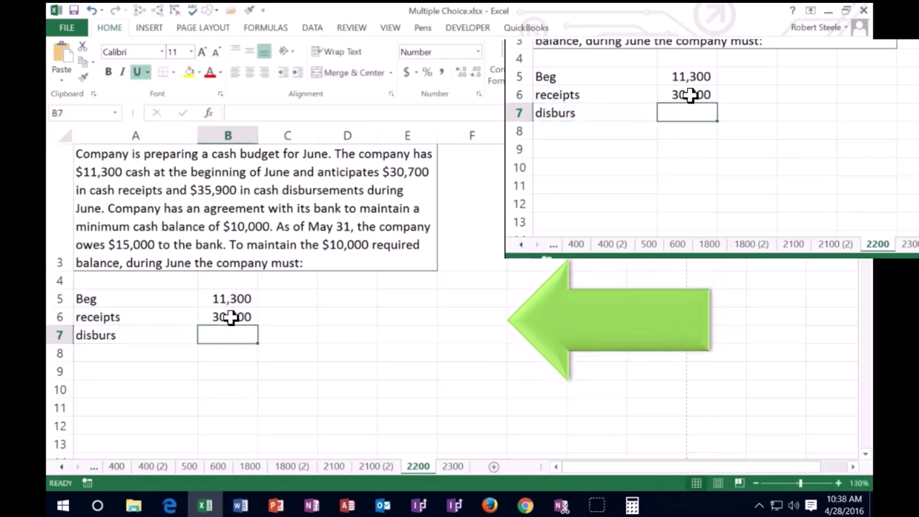
pyautogui.write('3')
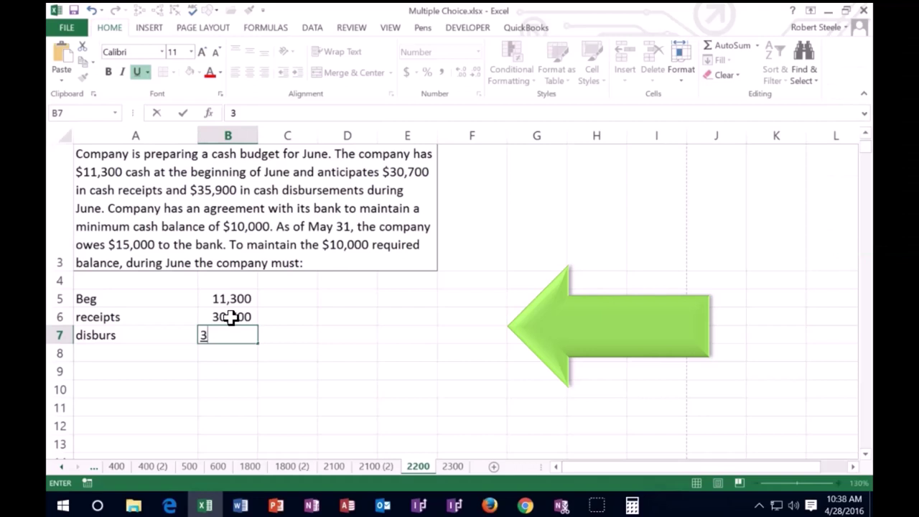
pyautogui.write('-')
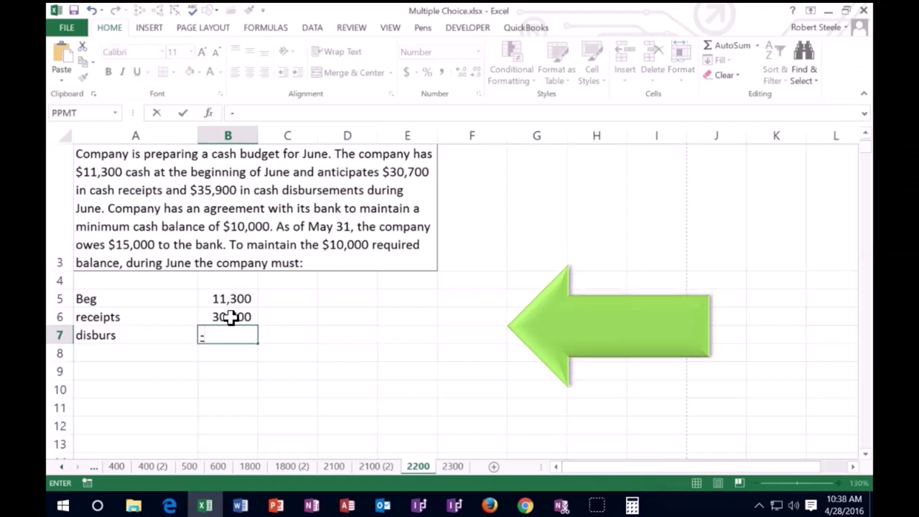
pyautogui.write('35900')
pyautogui.press('Return')
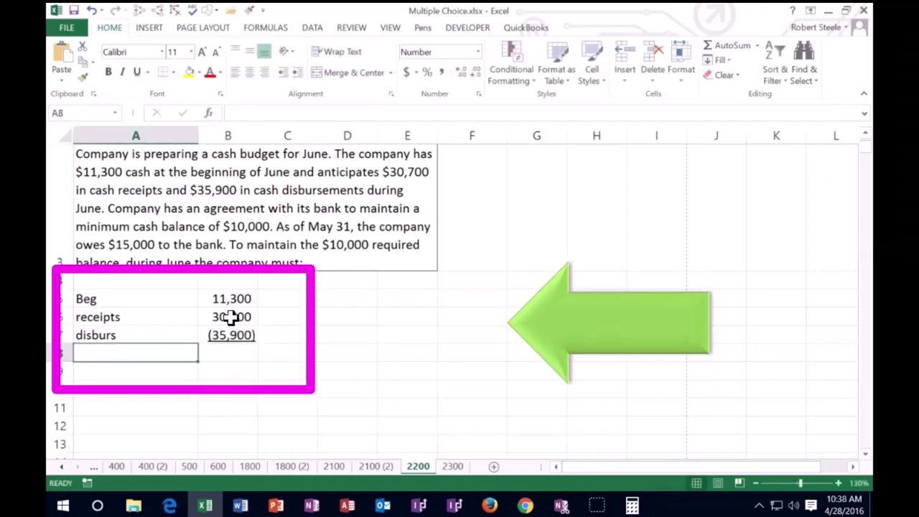
pyautogui.press('Up')
pyautogui.press('Right')
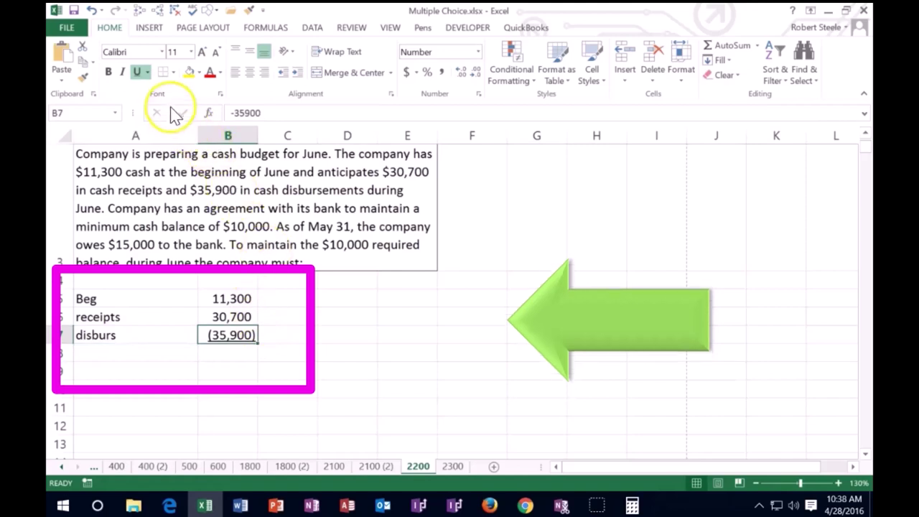
pyautogui.click(137, 73)
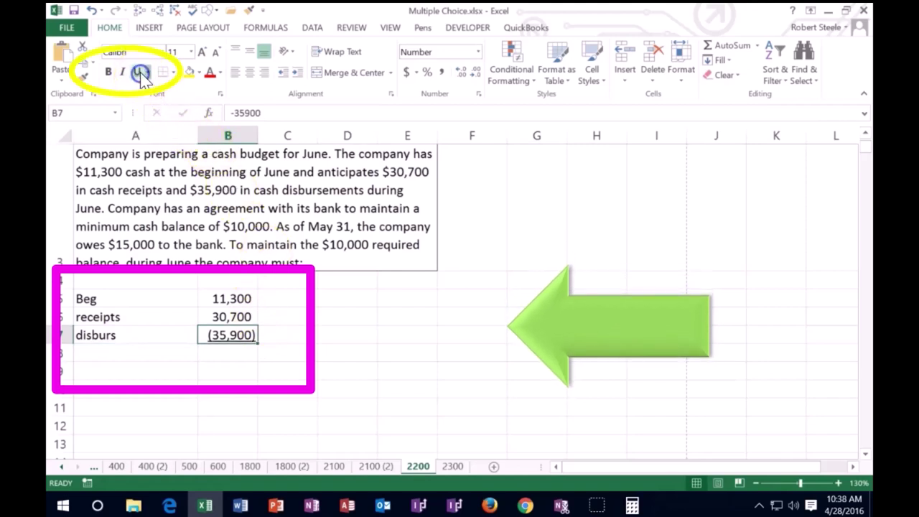
pyautogui.click(130, 354)
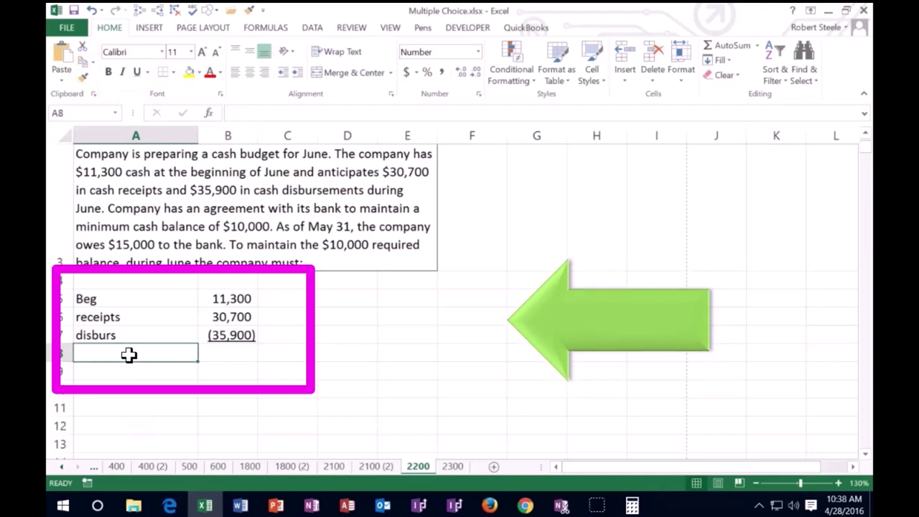
# Enter Min 10,000 in D5:E5 and Loan 15,000 in D6:E6.
pyautogui.click(344, 298)
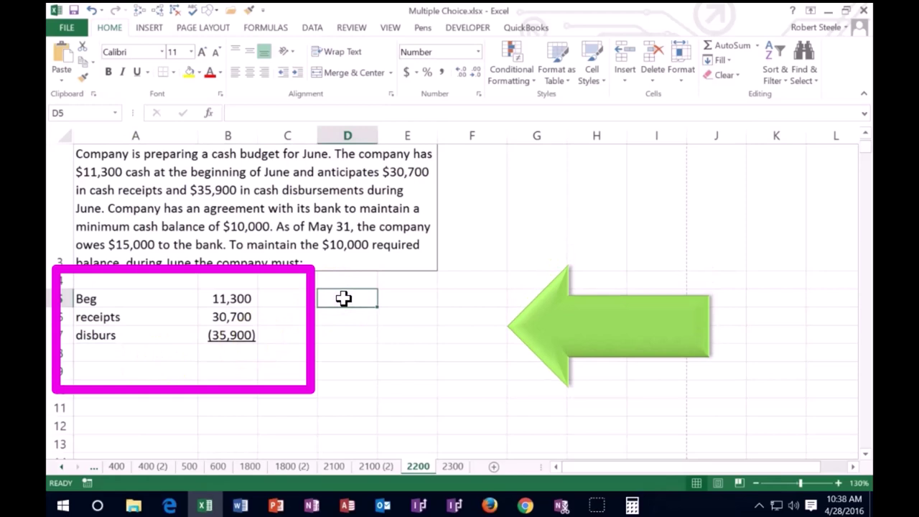
pyautogui.write('Mi')
pyautogui.press('Tab')
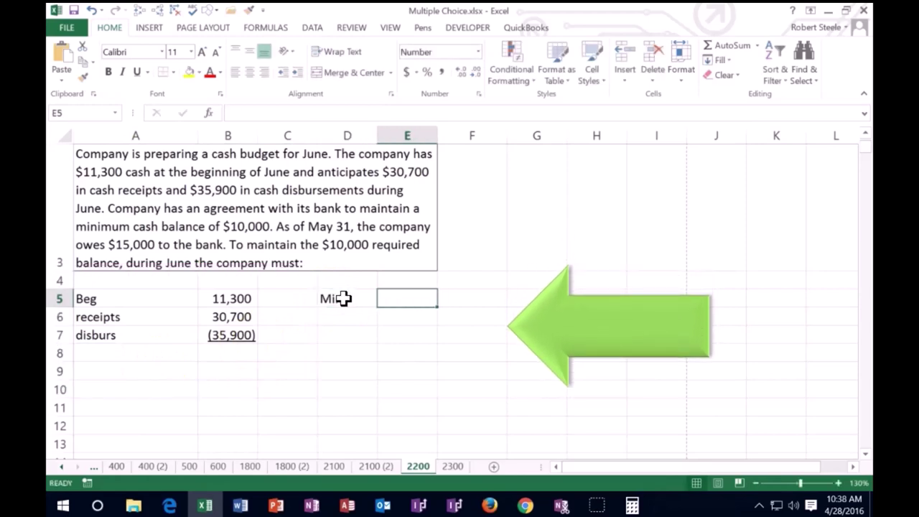
pyautogui.write('10000')
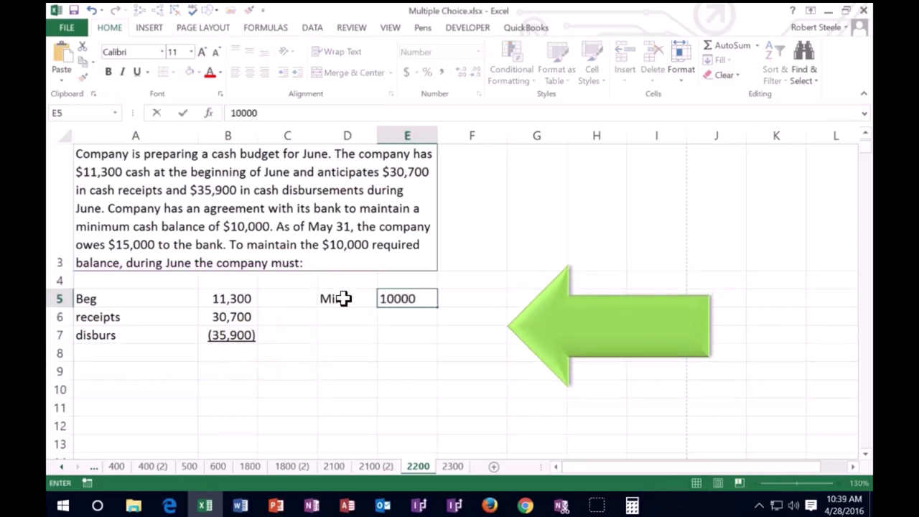
pyautogui.press('Return')
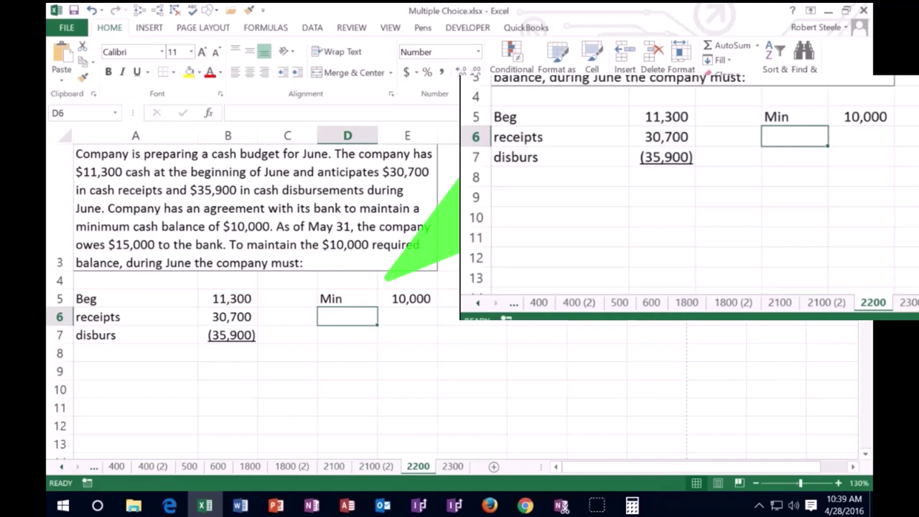
pyautogui.write('Loan')
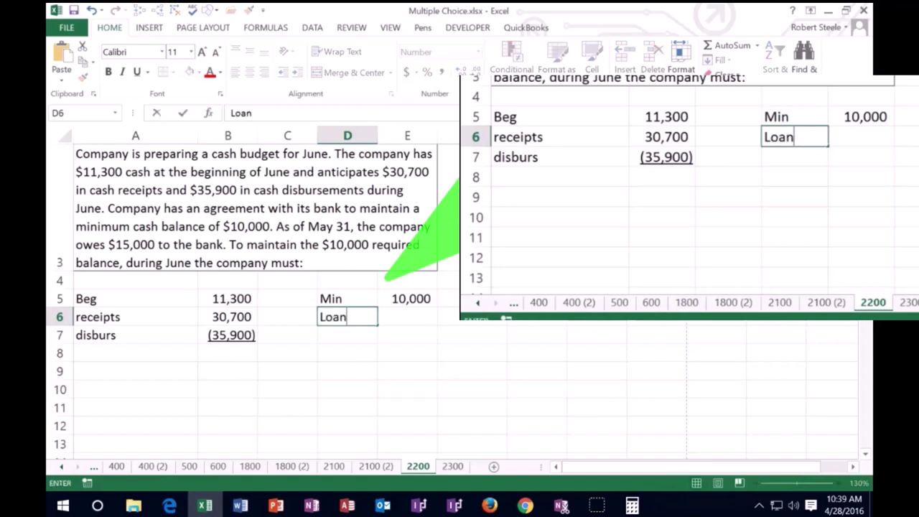
pyautogui.press('Tab')
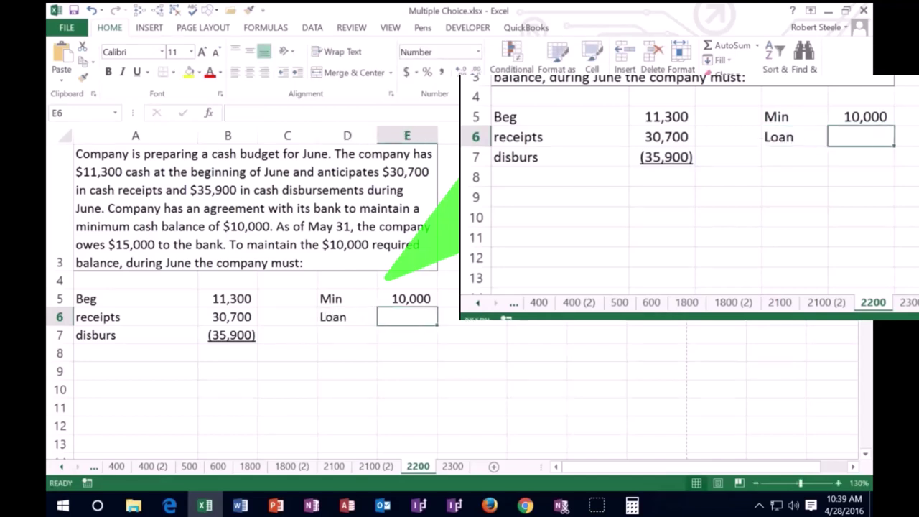
pyautogui.write('15000')
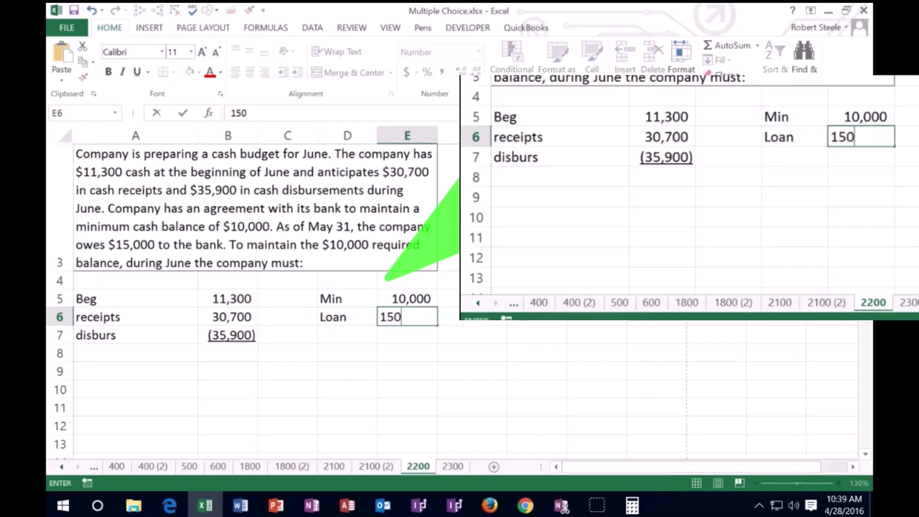
pyautogui.press('Return')
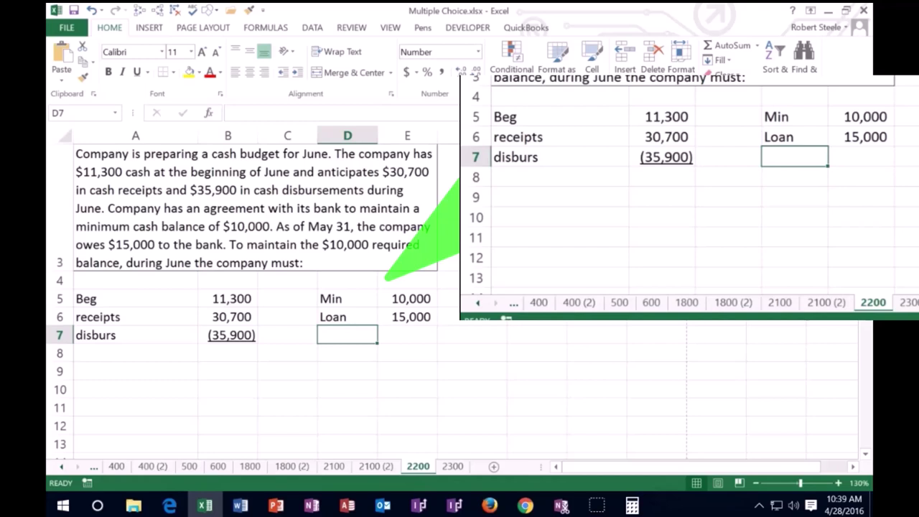
pyautogui.moveTo(290, 203)
pyautogui.mouseDown()
pyautogui.moveTo(172, 316)
pyautogui.moveTo(258, 201)
pyautogui.mouseUp()
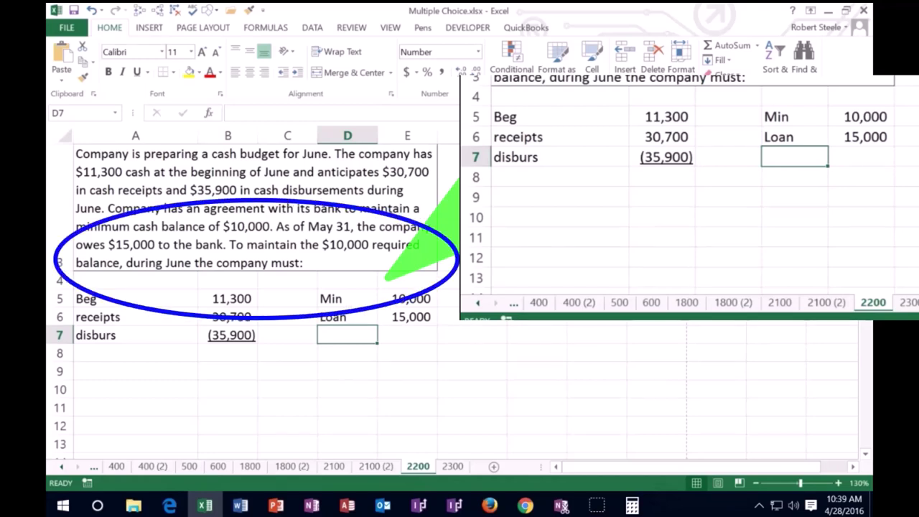
# Label A8 End and enter =SUM(B5:B7) in B8, giving 6,100.
pyautogui.press('Down')
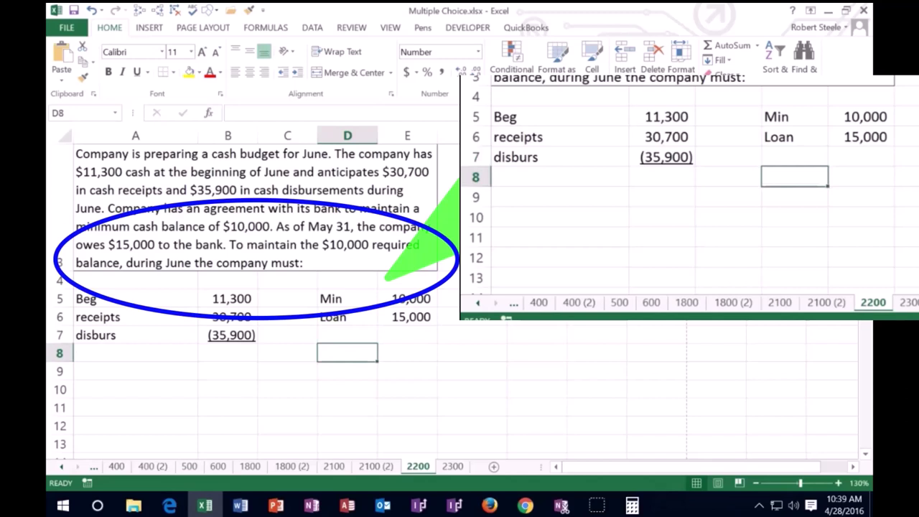
pyautogui.press('Home')
pyautogui.write('End')
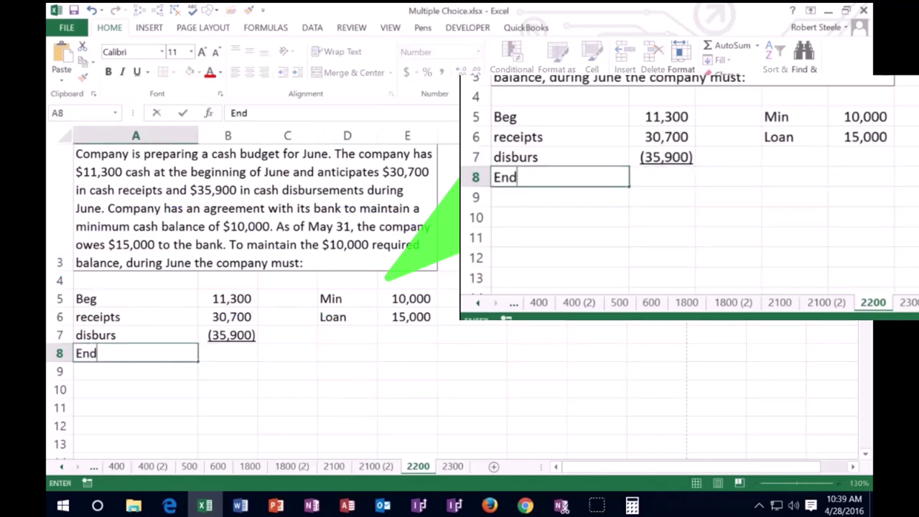
pyautogui.press('Tab')
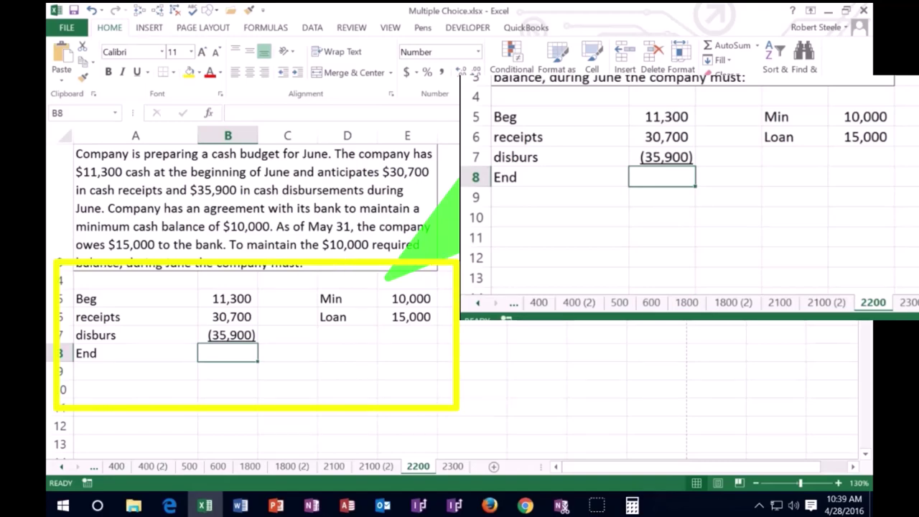
pyautogui.write('=sum(')
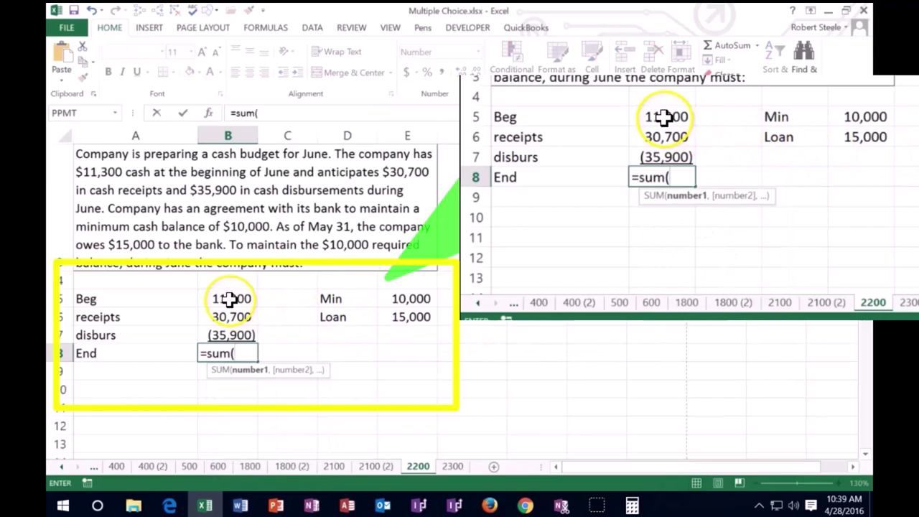
pyautogui.moveTo(228, 298); pyautogui.dragTo(234, 334)
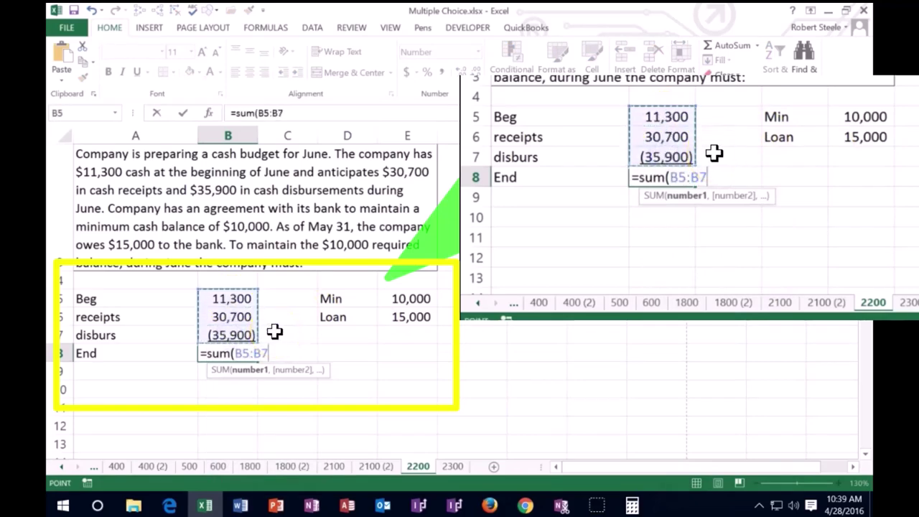
pyautogui.press('Return')
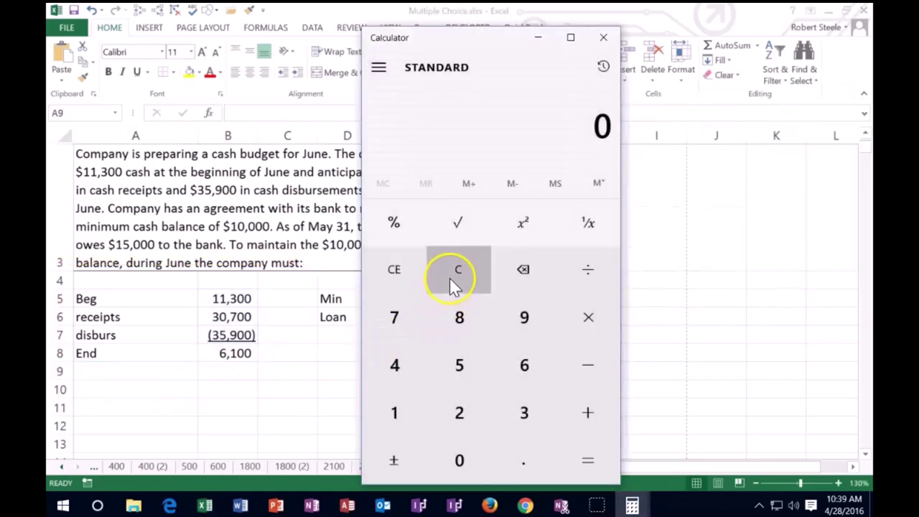
# Check in Calculator that 11300 + 30700 − 35900 equals 6,100, then return to Excel.
pyautogui.write('1')
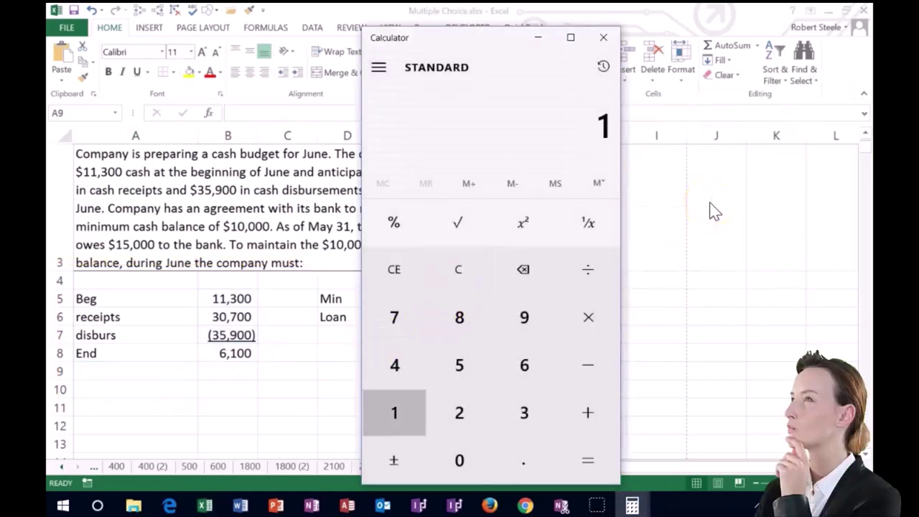
pyautogui.write('1300 + 307')
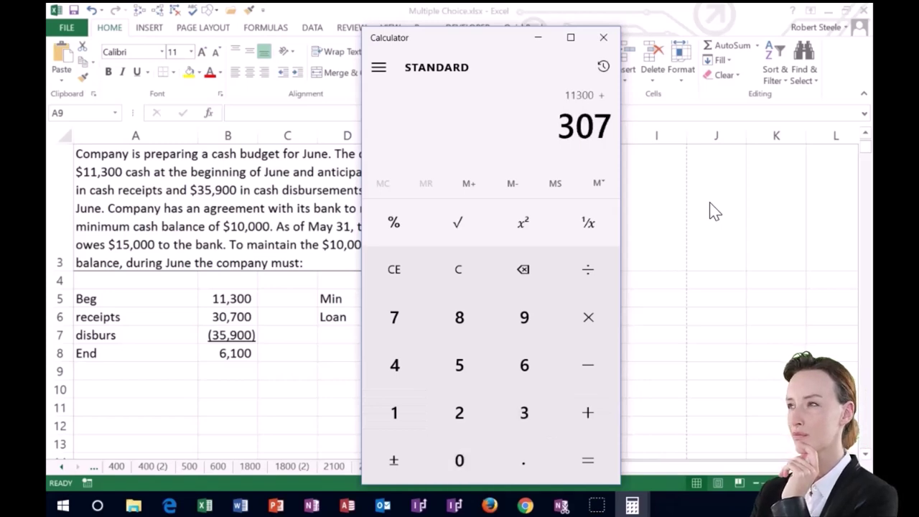
pyautogui.write('00 - 35,900')
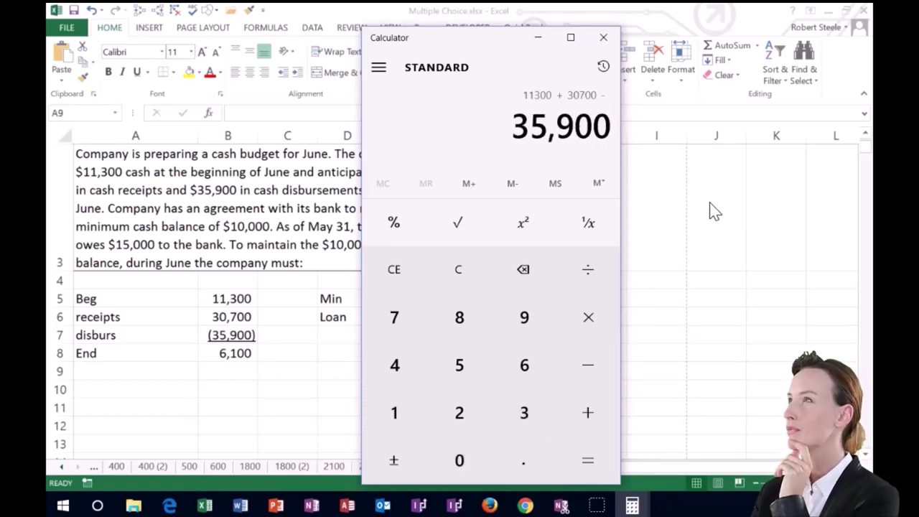
pyautogui.press('Return')
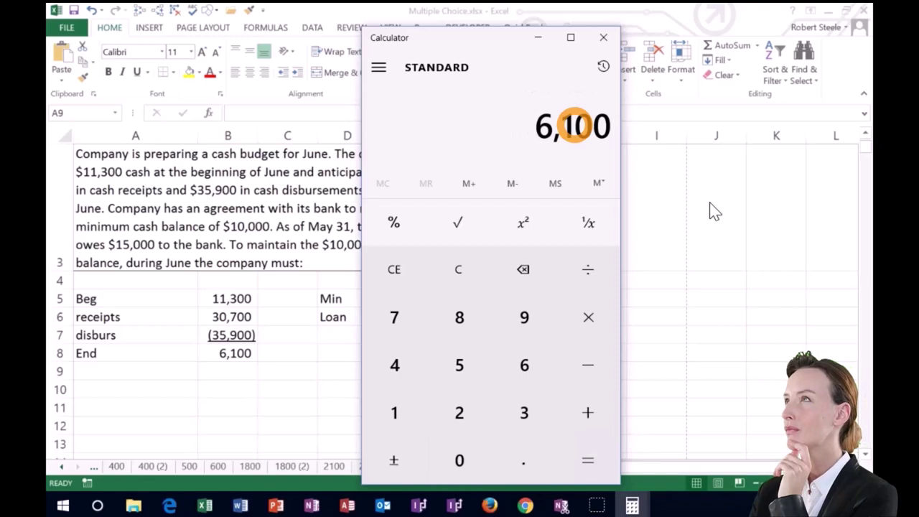
pyautogui.hotkey('alt', 'Tab')
pyautogui.click(237, 375)
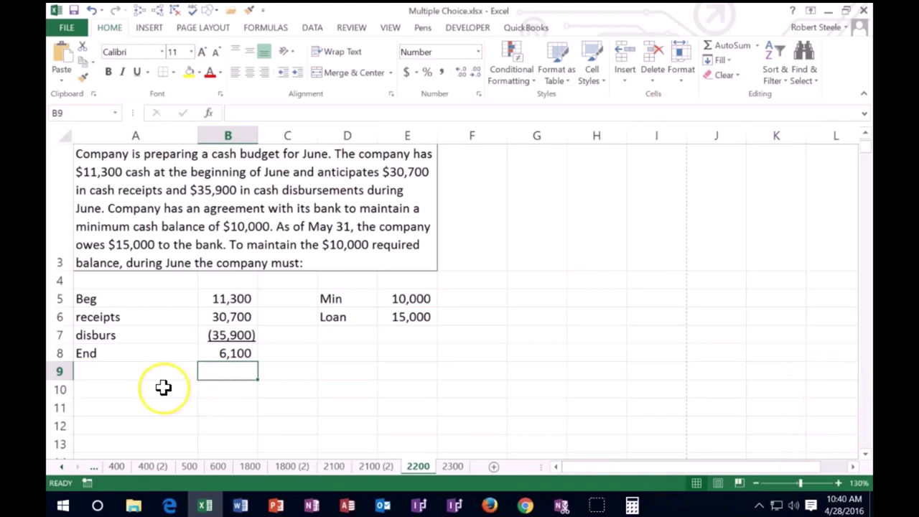
# Enter Min with an underlined 10,000 in row 9.
pyautogui.click(136, 375)
pyautogui.write('Min')
pyautogui.press('Tab')
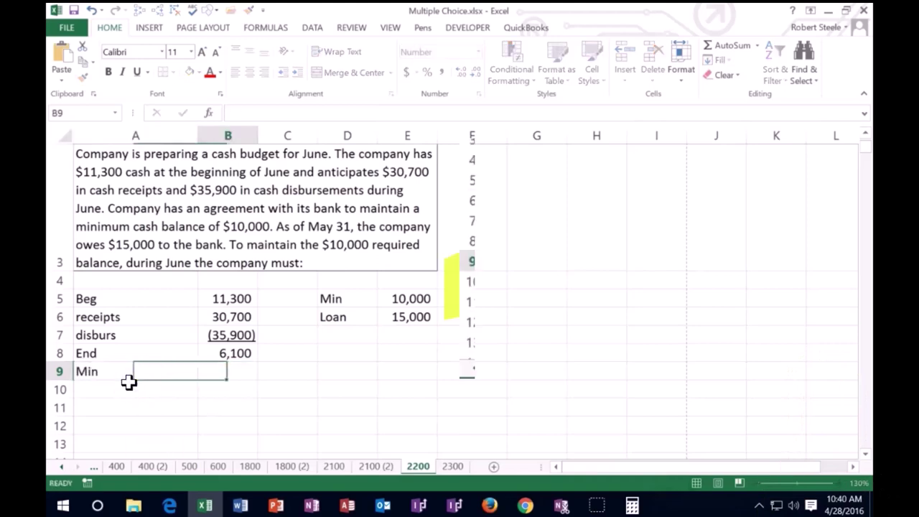
pyautogui.write('10,000')
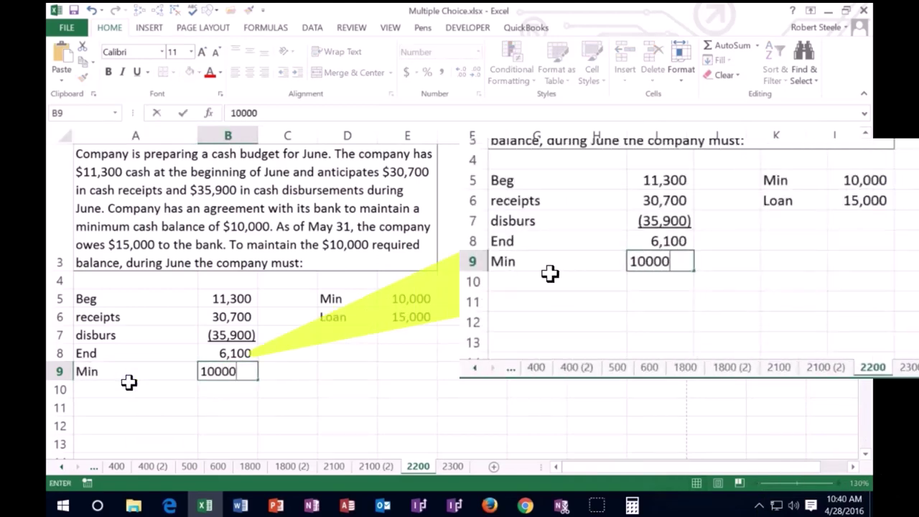
pyautogui.press('Return')
pyautogui.press('Up')
pyautogui.press('Right')
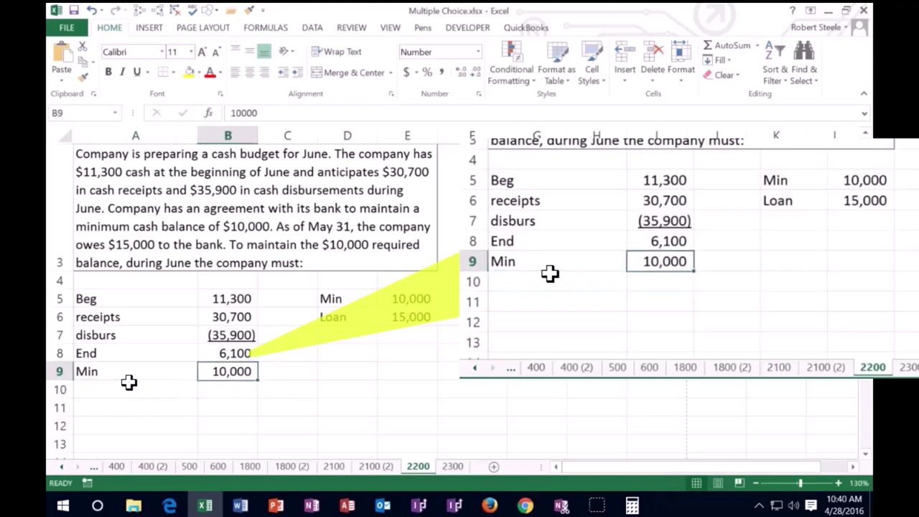
pyautogui.click(137, 72)
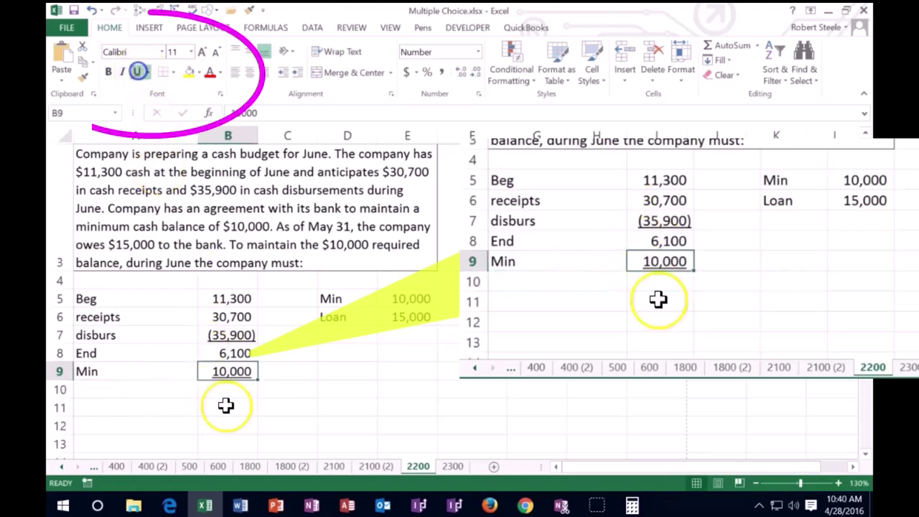
# Enter =B9-B8 in B10 to show the 3,900 shortfall.
pyautogui.click(222, 391)
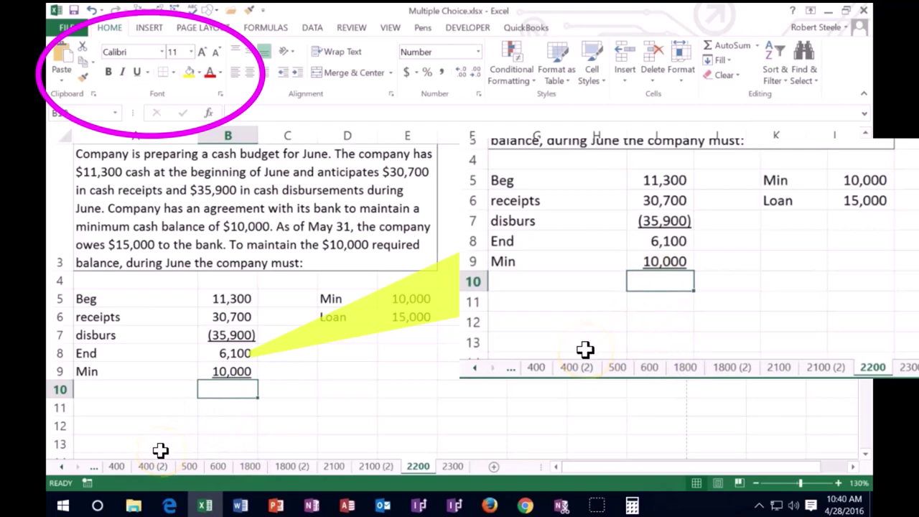
pyautogui.write('=')
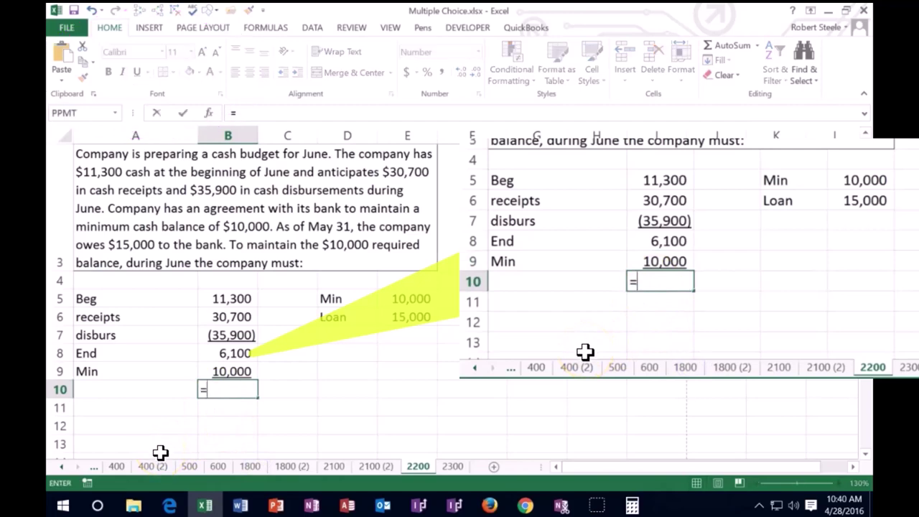
pyautogui.click(241, 370)
pyautogui.write('-')
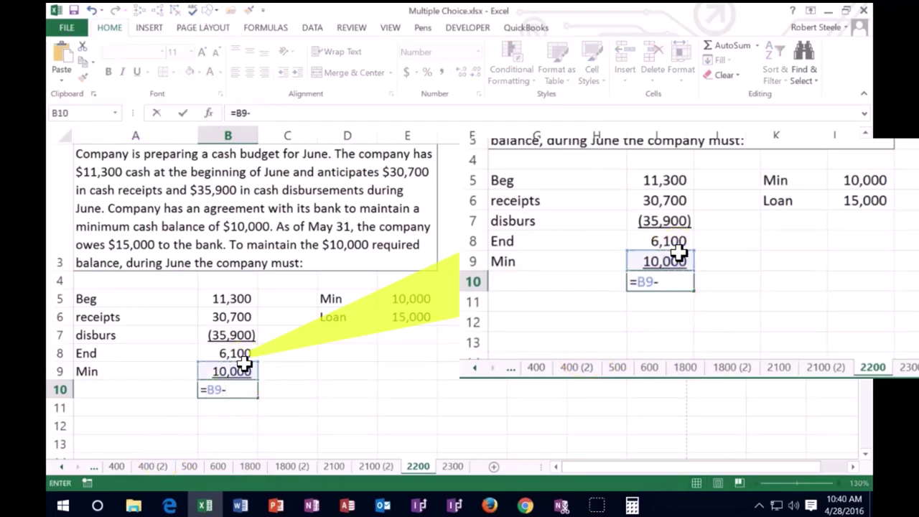
pyautogui.click(239, 353)
pyautogui.press('Return')
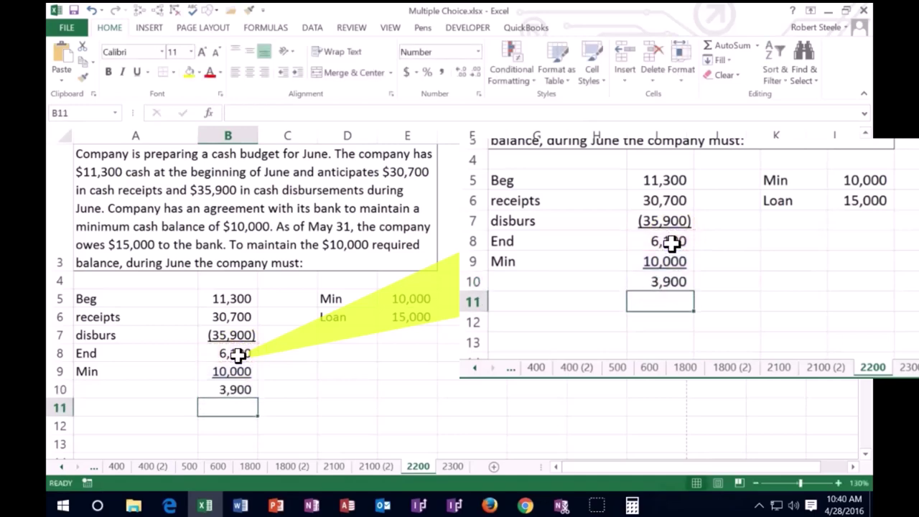
pyautogui.press('Left')
pyautogui.press('Up')
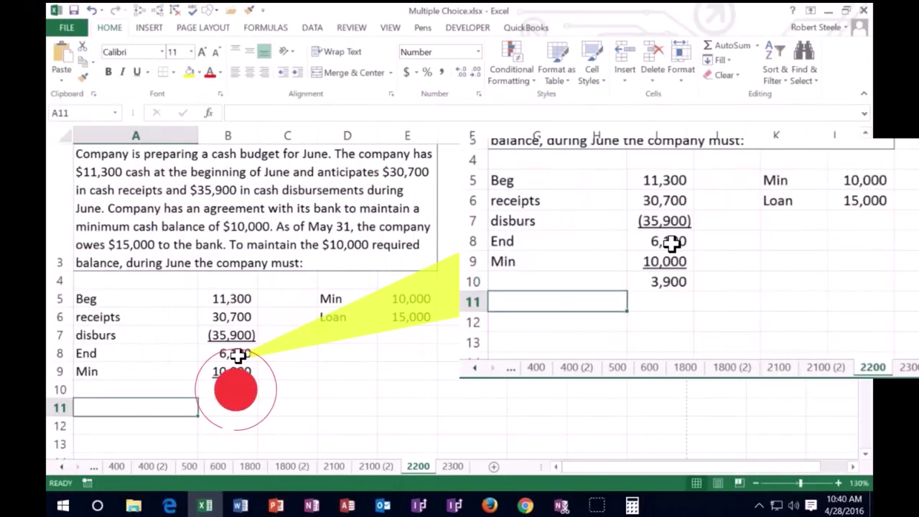
# Label A11 Current loan bal and link B11 to the 15,000 loan in E6.
pyautogui.write('Current loa')
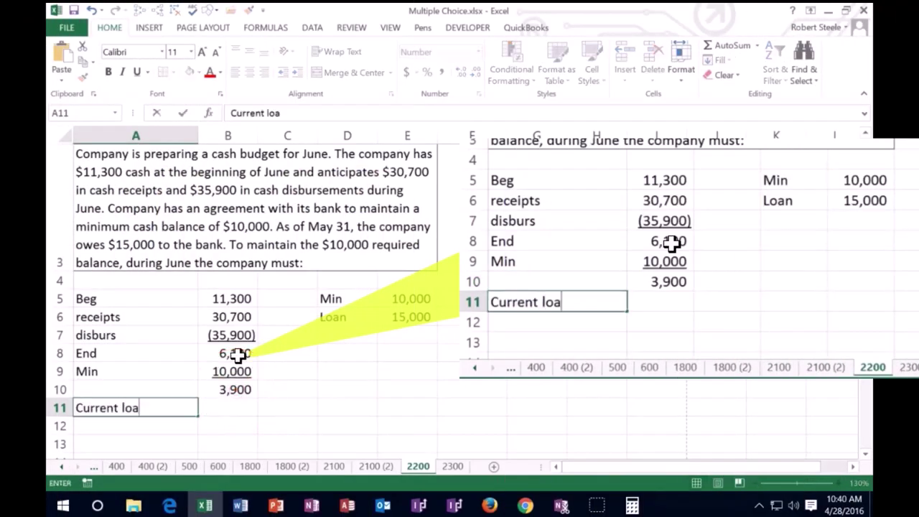
pyautogui.write('n bal')
pyautogui.press('Tab')
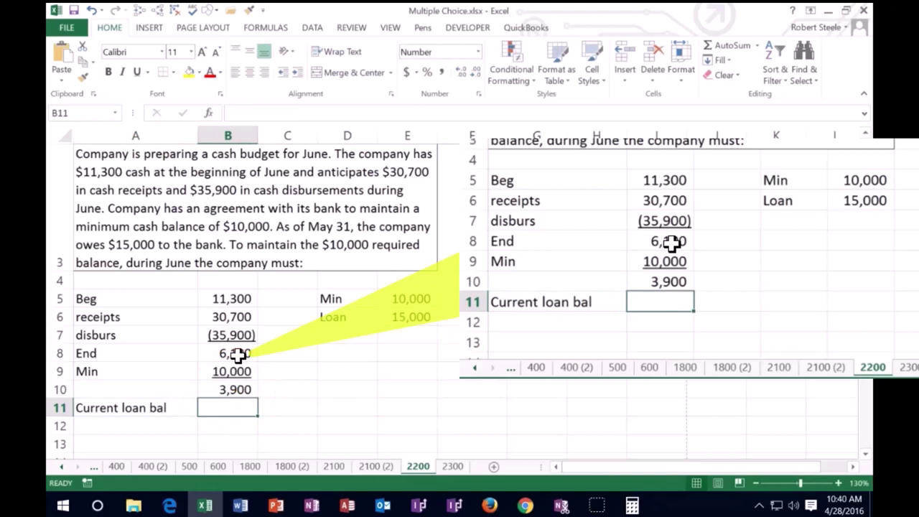
pyautogui.write('+')
pyautogui.press('Right')
pyautogui.press('Right')
pyautogui.press('Right')
pyautogui.press('Up')
pyautogui.press('Up')
pyautogui.press('Up')
pyautogui.press('Up')
pyautogui.press('Up')
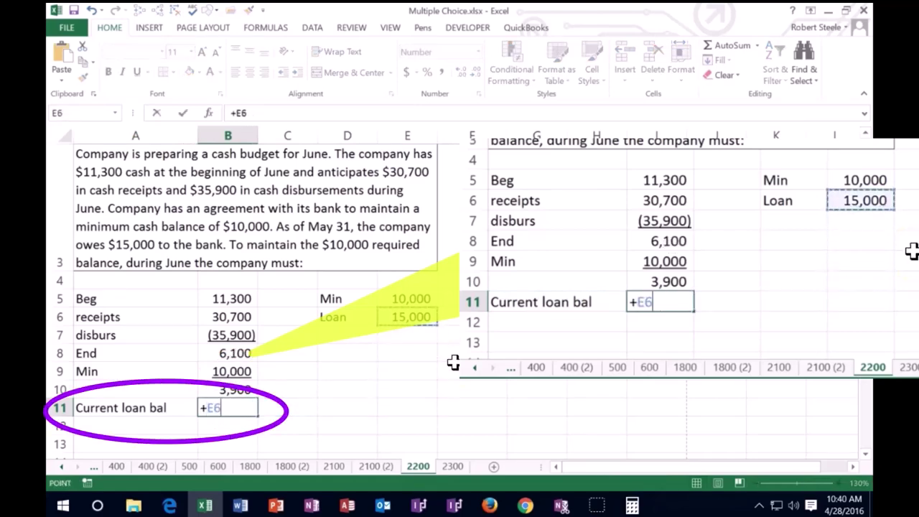
pyautogui.press('Return')
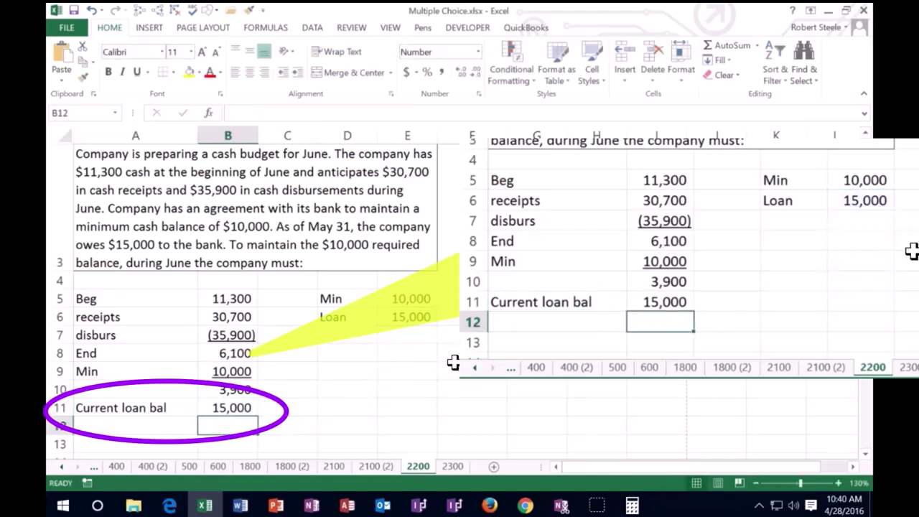
# Enter =B10+B11 in B12 for an 18,900 total and check both formulas.
pyautogui.write('=')
pyautogui.click(237, 388)
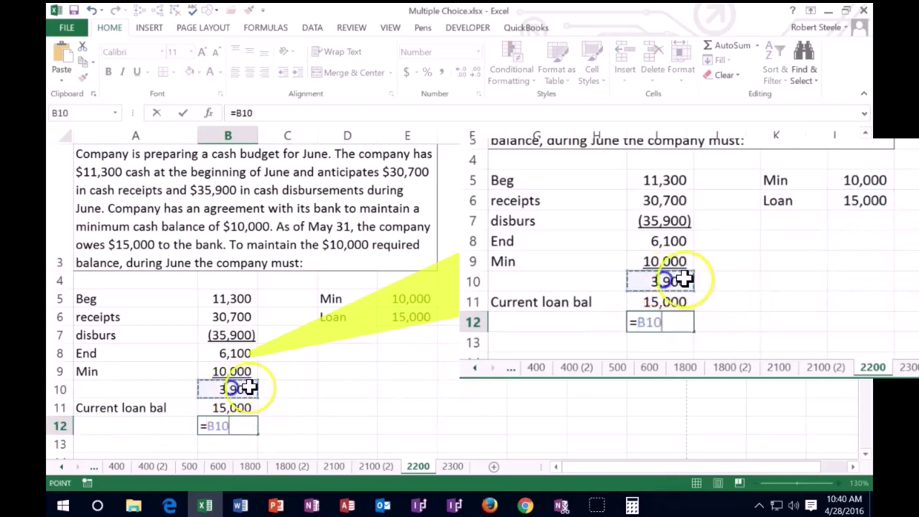
pyautogui.write('+')
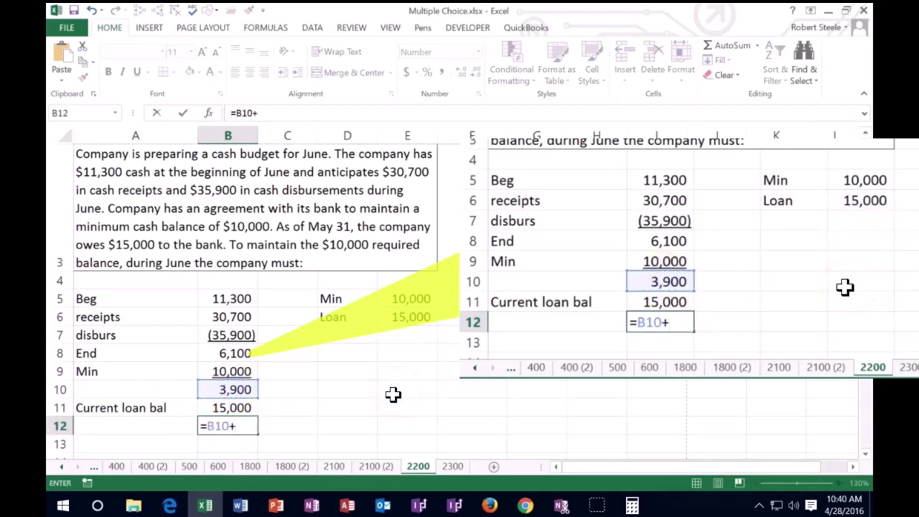
pyautogui.click(240, 409)
pyautogui.press('Return')
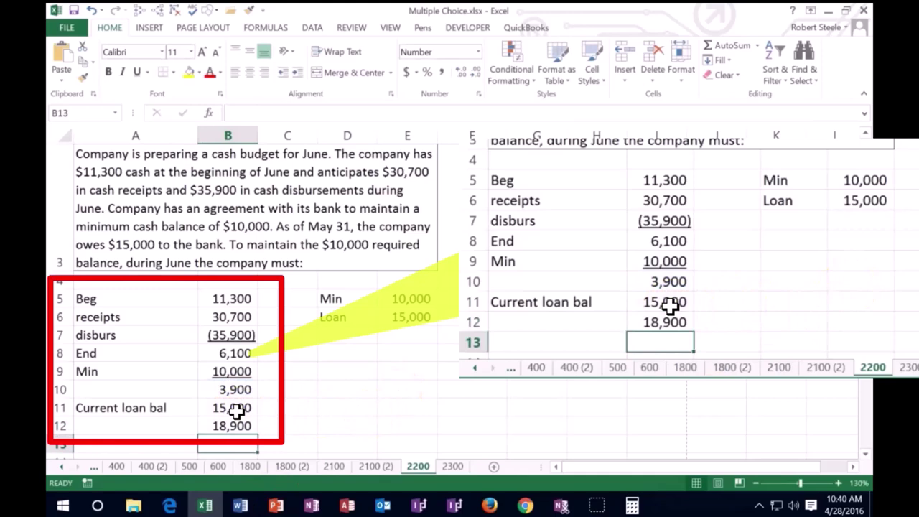
pyautogui.click(233, 388)
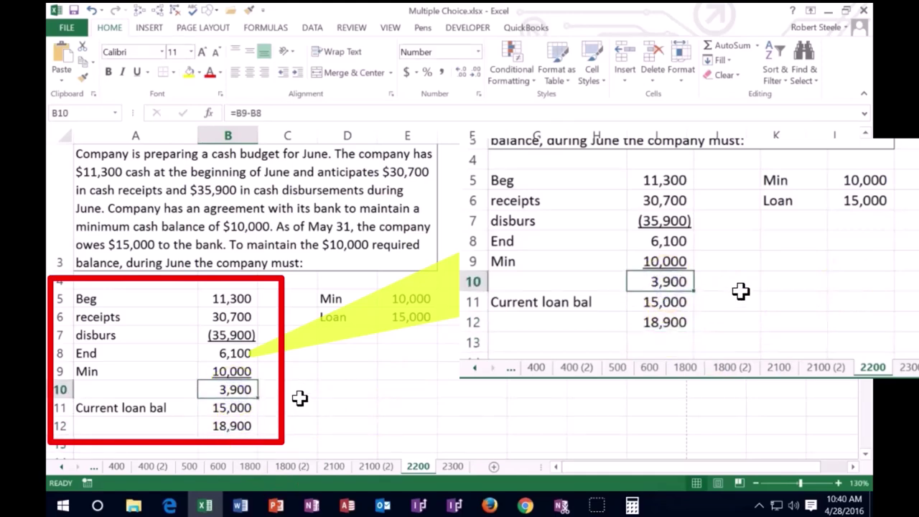
pyautogui.click(233, 423)
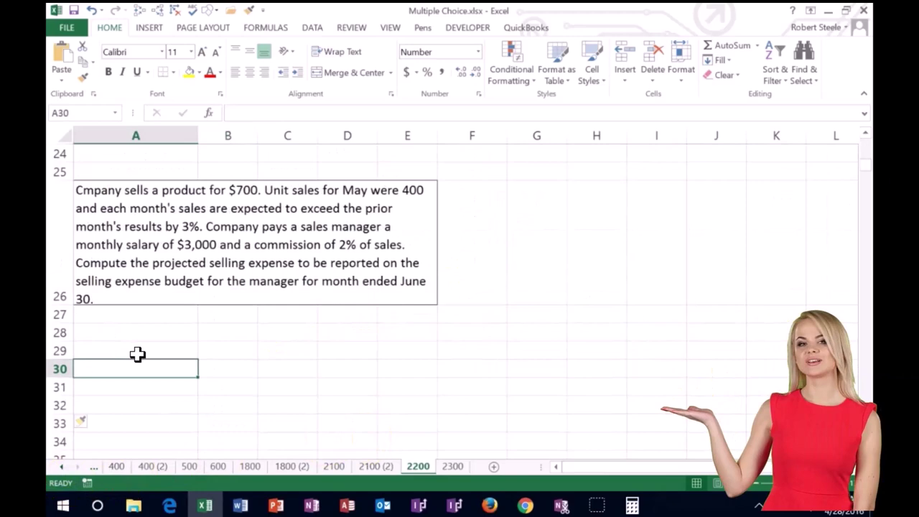
pyautogui.click(137, 352)
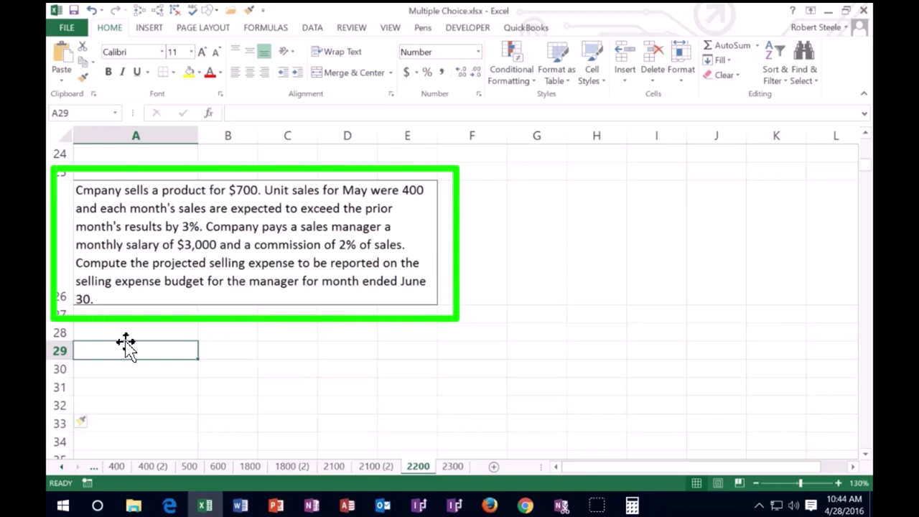
pyautogui.click(225, 331)
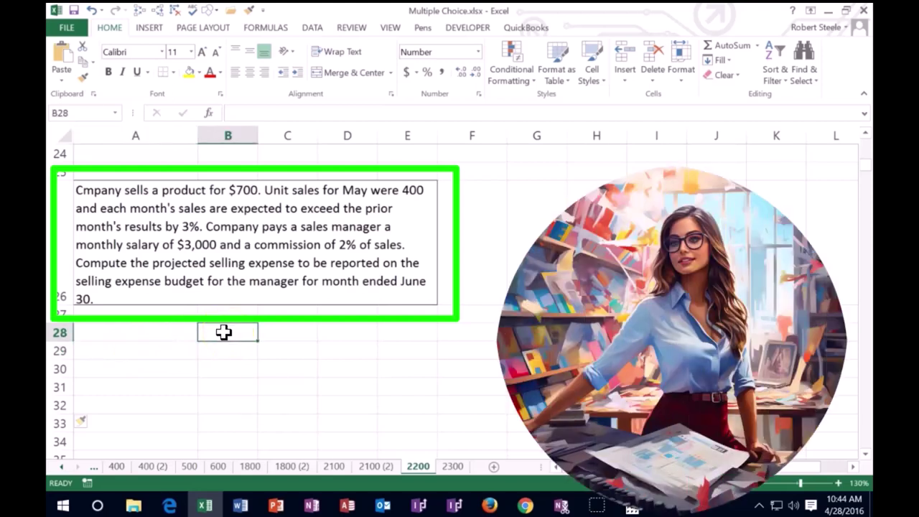
# Enter the unit price label with 700 in row 28.
pyautogui.click(154, 332)
pyautogui.write('u')
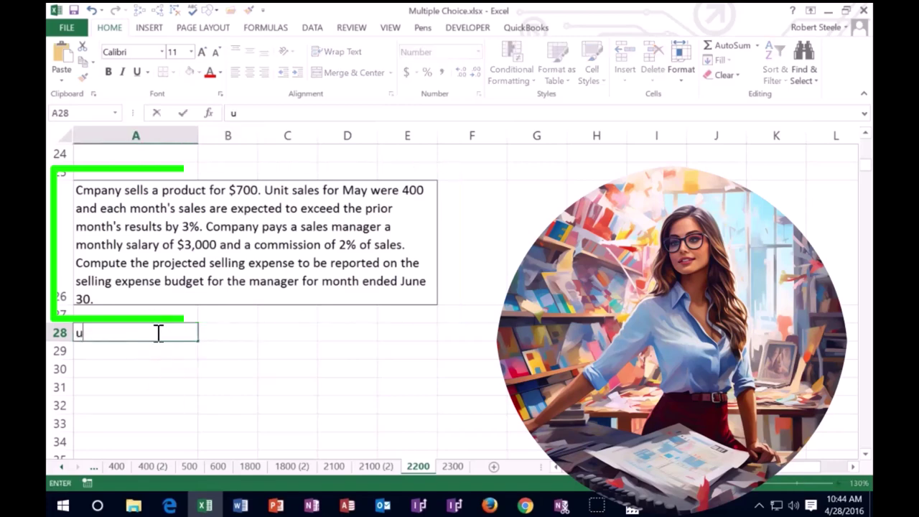
pyautogui.write('nit price')
pyautogui.press('Tab')
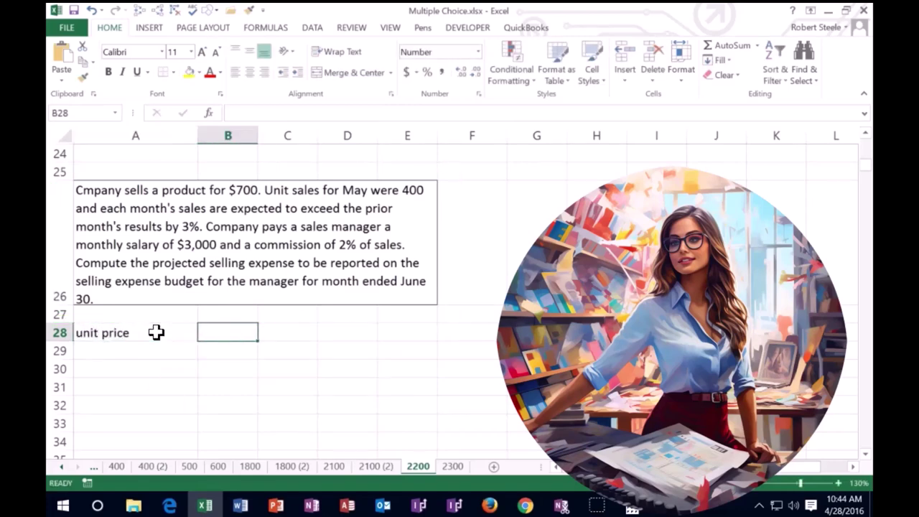
pyautogui.write('700')
pyautogui.press('Return')
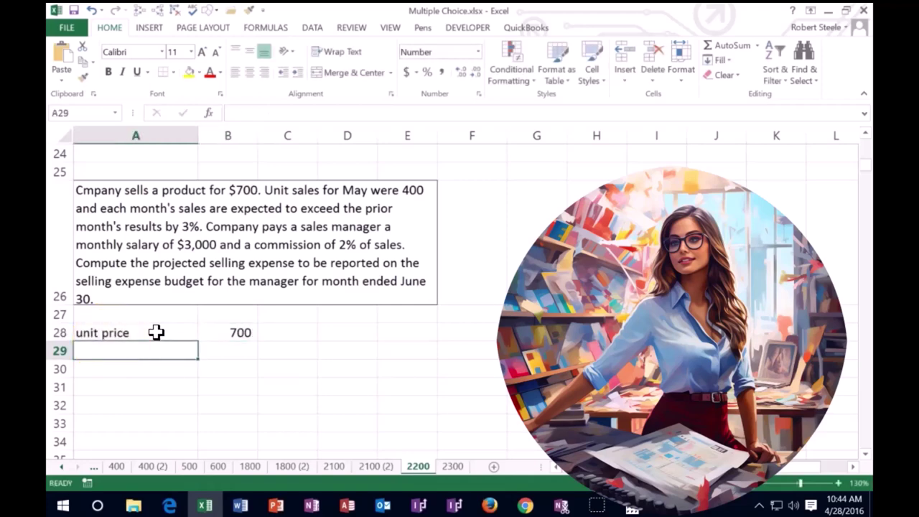
# Add a May heading in C29 and Unit sales 400 in row 30.
pyautogui.press('Return')
pyautogui.press('Right')
pyautogui.press('Right')
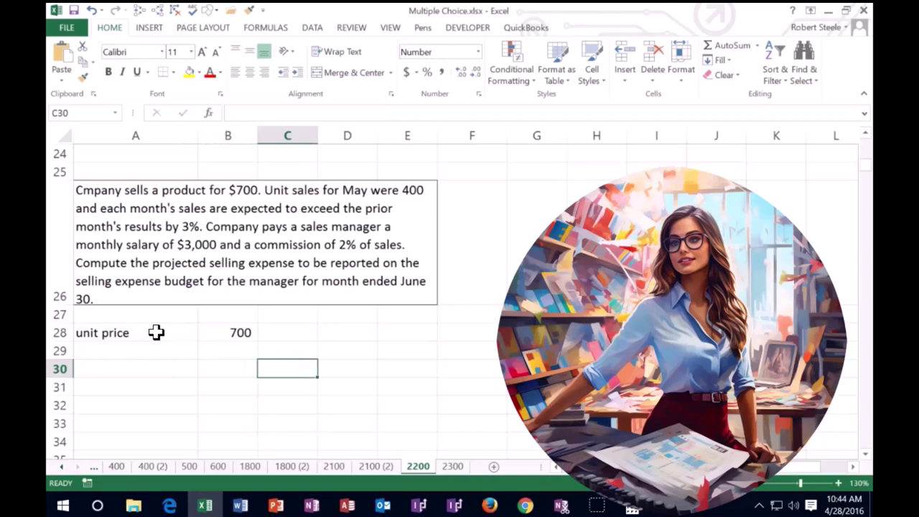
pyautogui.press('Up')
pyautogui.write('M')
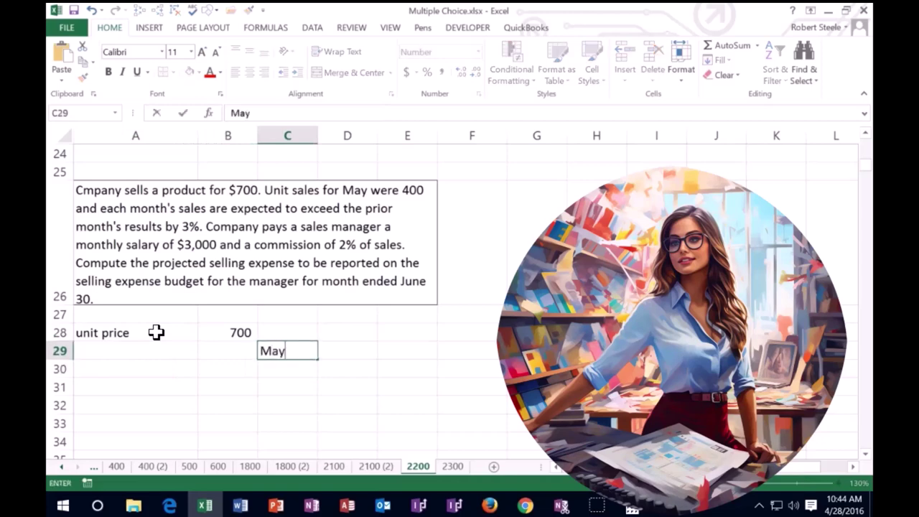
pyautogui.write('ay')
pyautogui.press('Return')
pyautogui.press('Left')
pyautogui.press('Left')
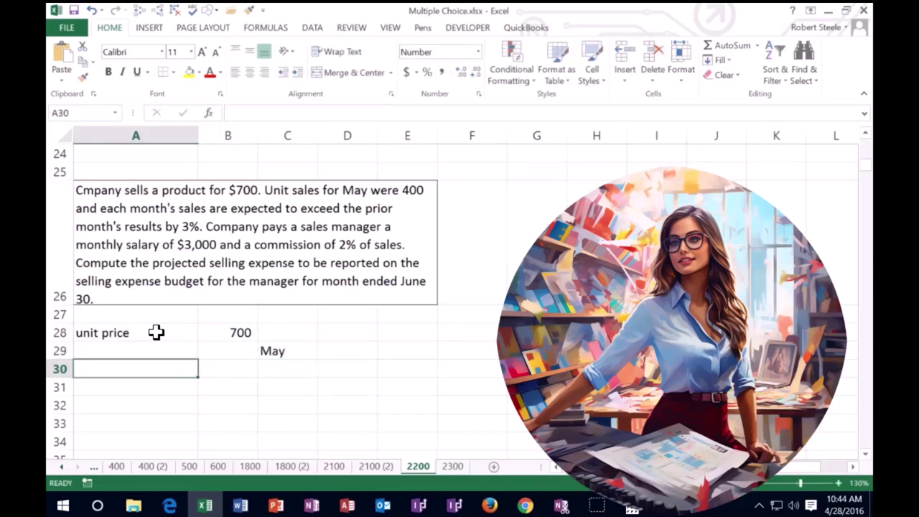
pyautogui.write('Unit sales')
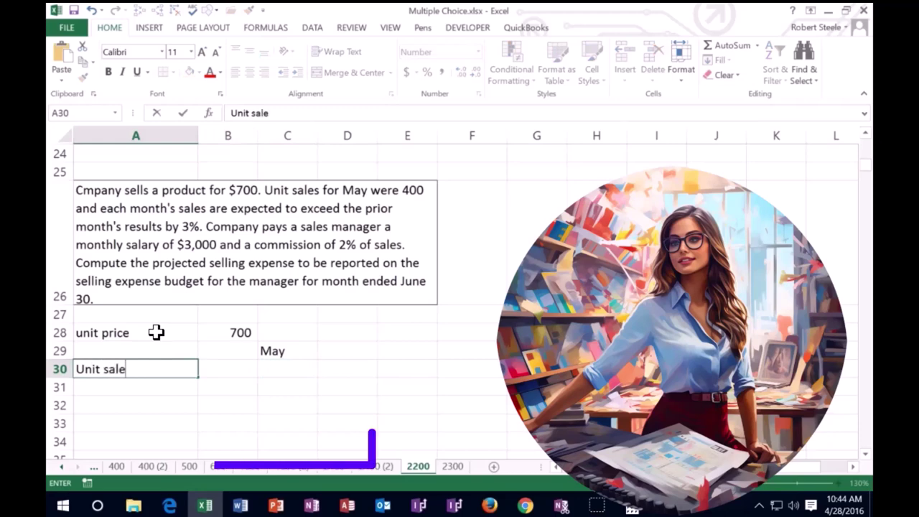
pyautogui.press('Right')
pyautogui.press('Right')
pyautogui.write('4')
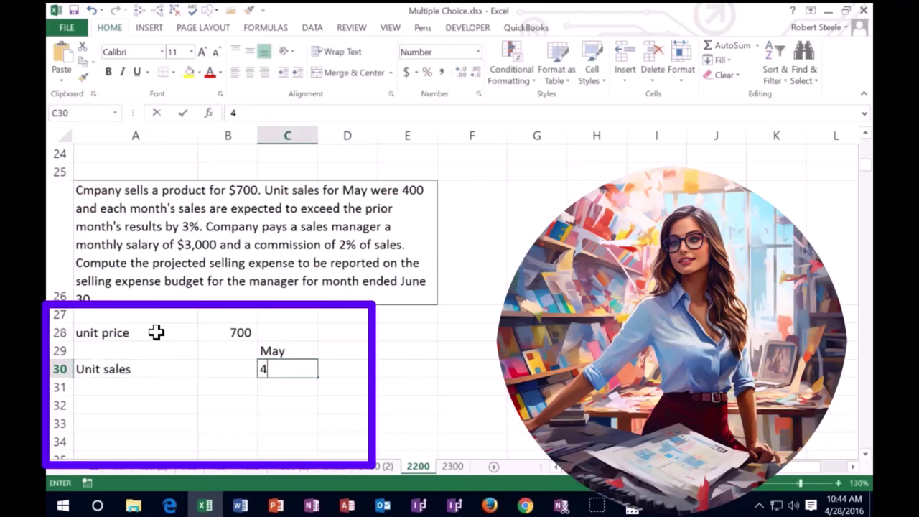
pyautogui.write('00')
pyautogui.press('Return')
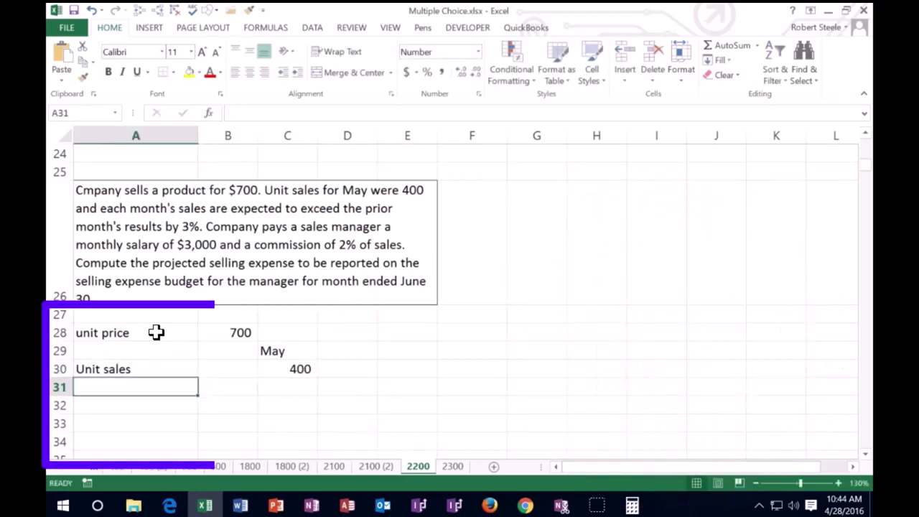
# Drag the unit price row and the May figures into their new positions.
pyautogui.moveTo(156, 332); pyautogui.dragTo(219, 331)
pyautogui.moveTo(158, 343); pyautogui.dragTo(158, 379)
pyautogui.click(208, 382)
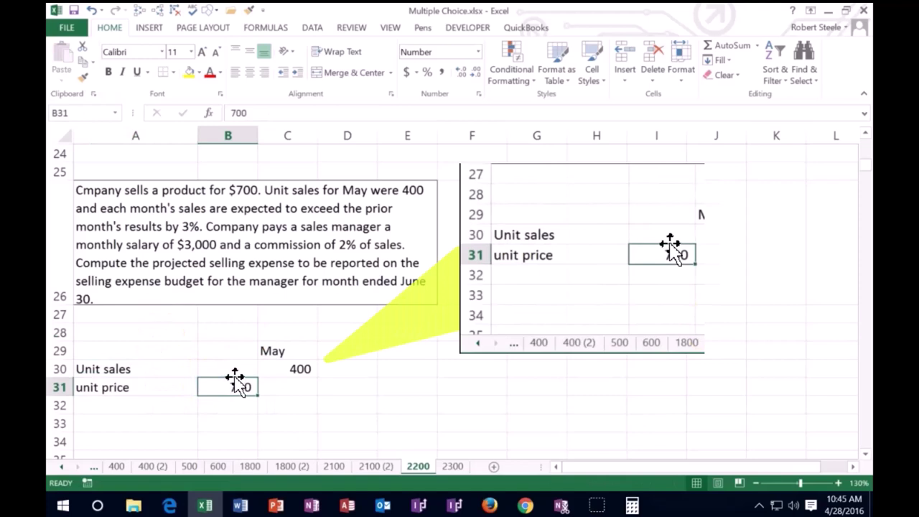
pyautogui.moveTo(234, 381); pyautogui.dragTo(267, 384)
pyautogui.moveTo(273, 353); pyautogui.dragTo(272, 381)
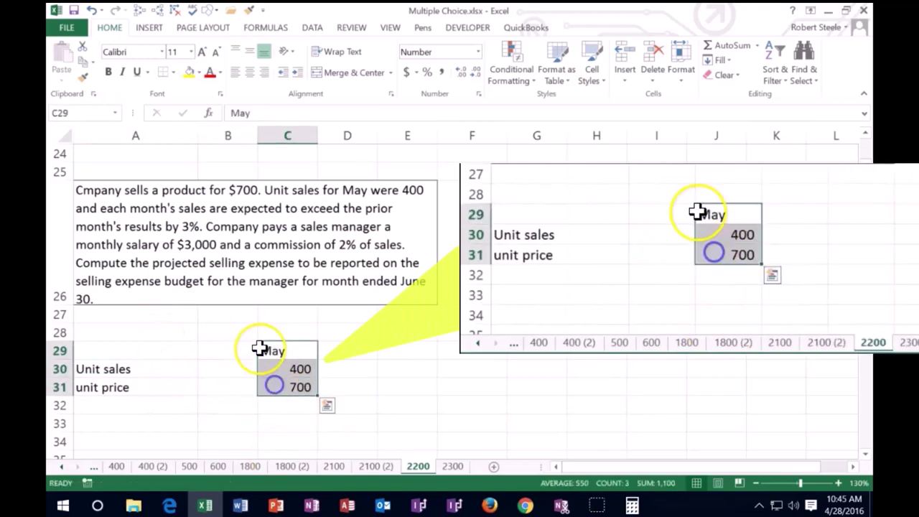
pyautogui.moveTo(260, 349); pyautogui.dragTo(248, 349)
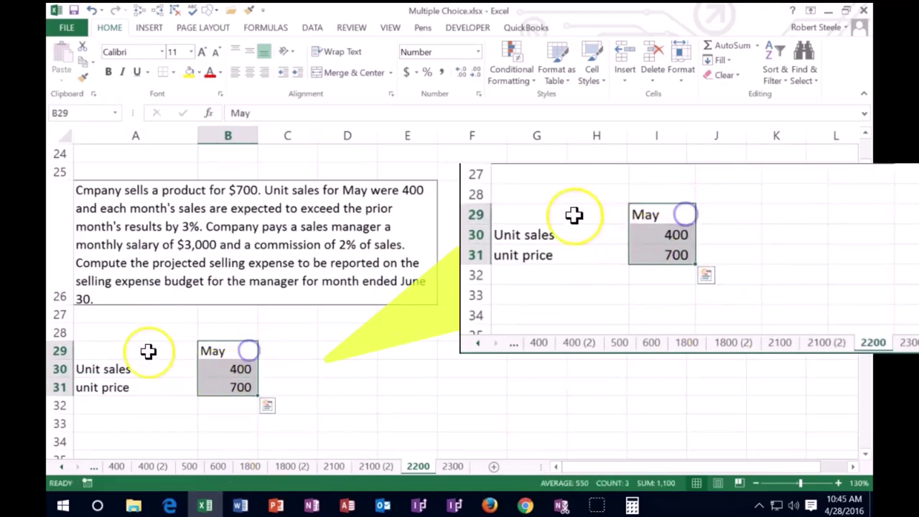
# Unhide the row below row 27 and centre the May heading in B28.
pyautogui.click(68, 313)
pyautogui.rightClick(104, 318)
pyautogui.click(125, 314)
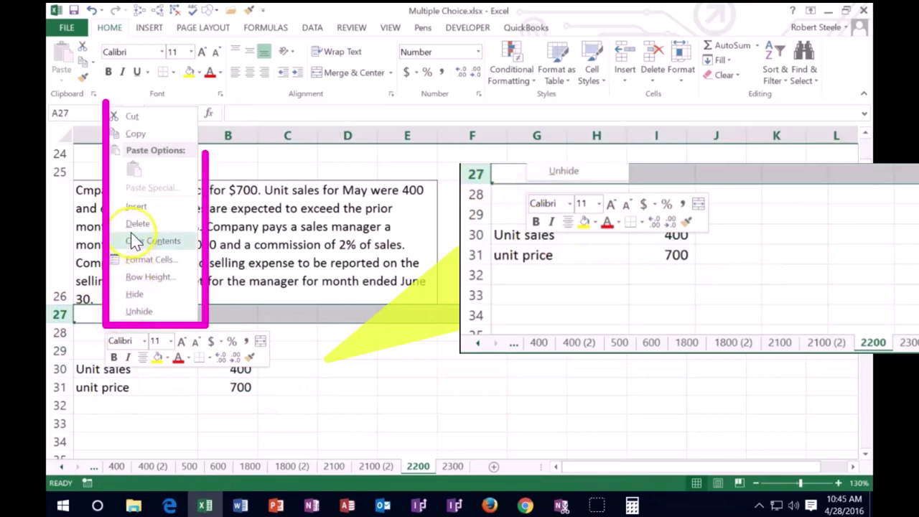
pyautogui.click(155, 360)
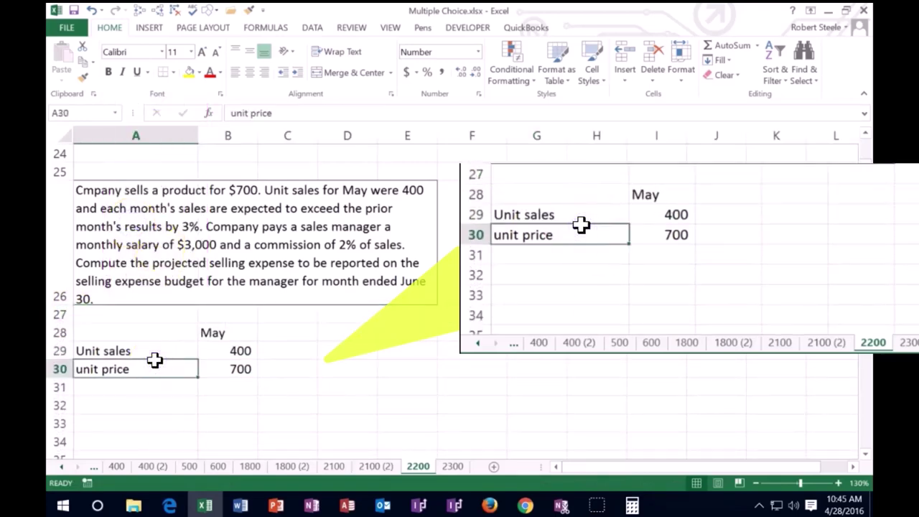
pyautogui.click(213, 333)
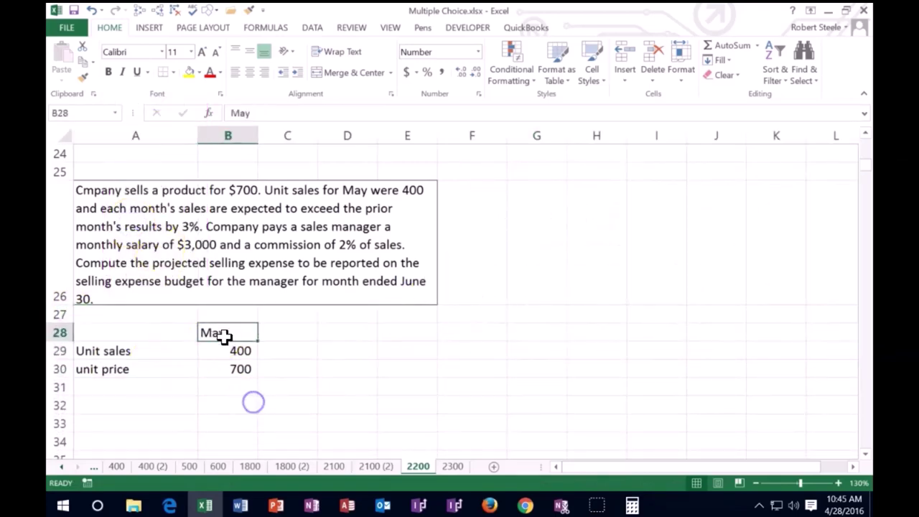
pyautogui.click(250, 72)
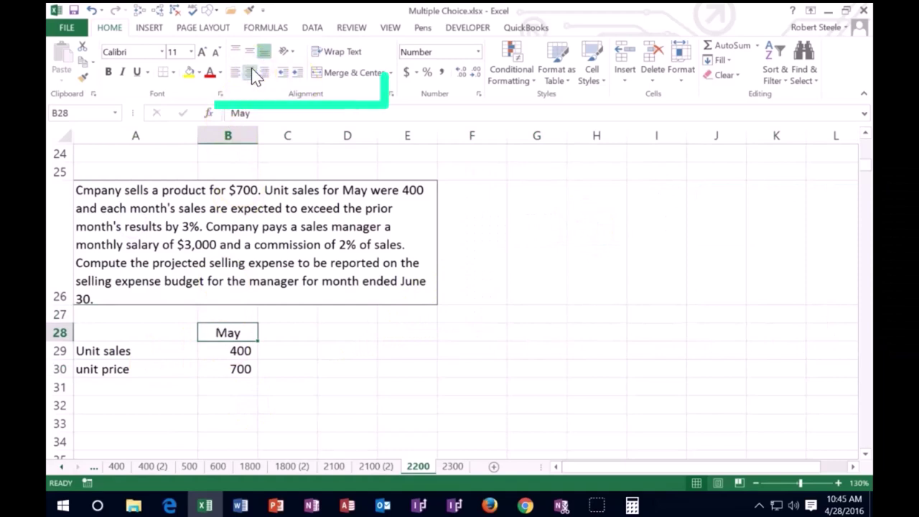
pyautogui.click(337, 402)
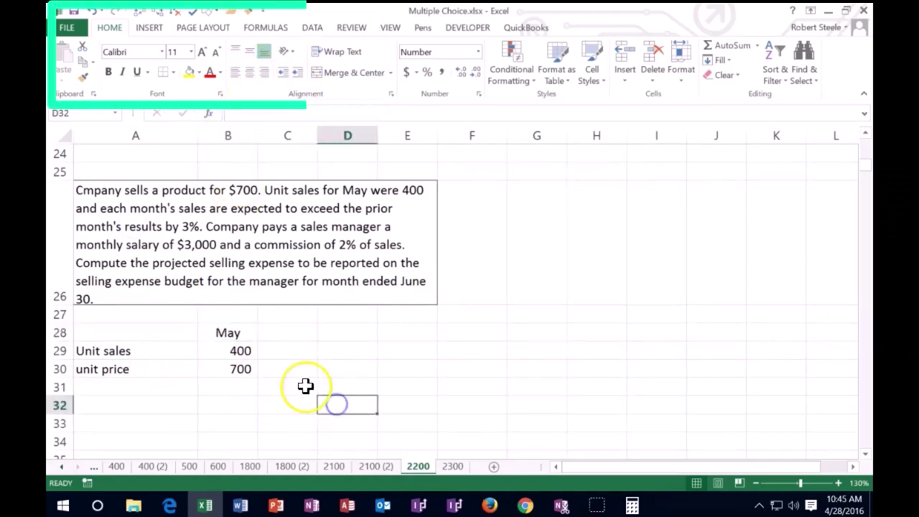
pyautogui.click(242, 352)
pyautogui.click(238, 368)
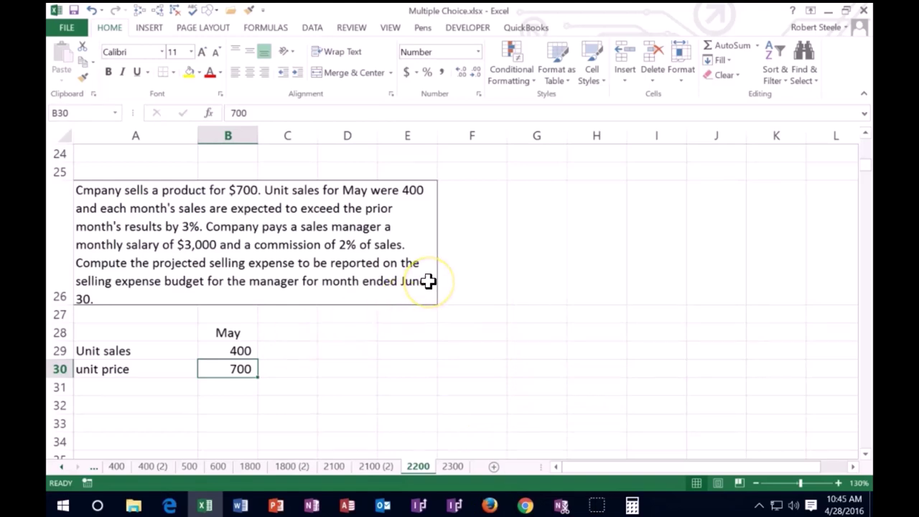
# Type June in C28 and copy May's formatting onto it with Format Painter.
pyautogui.click(288, 332)
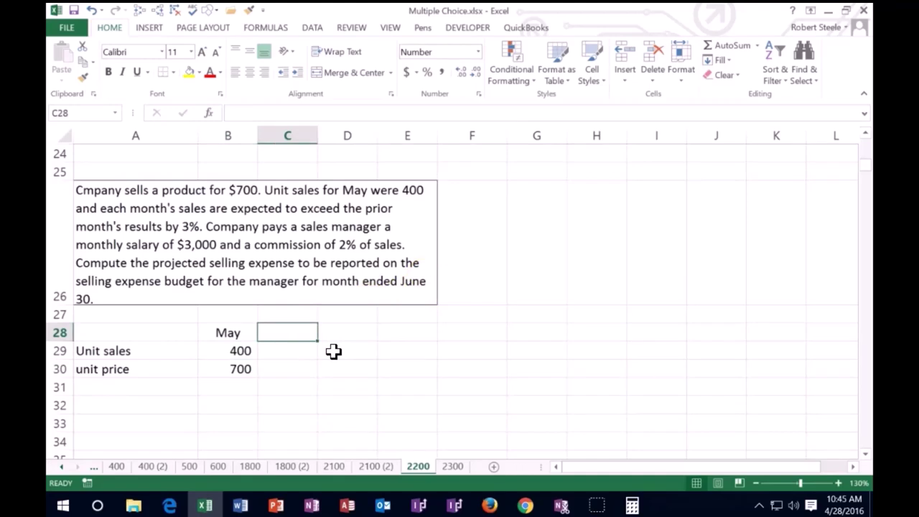
pyautogui.write('June')
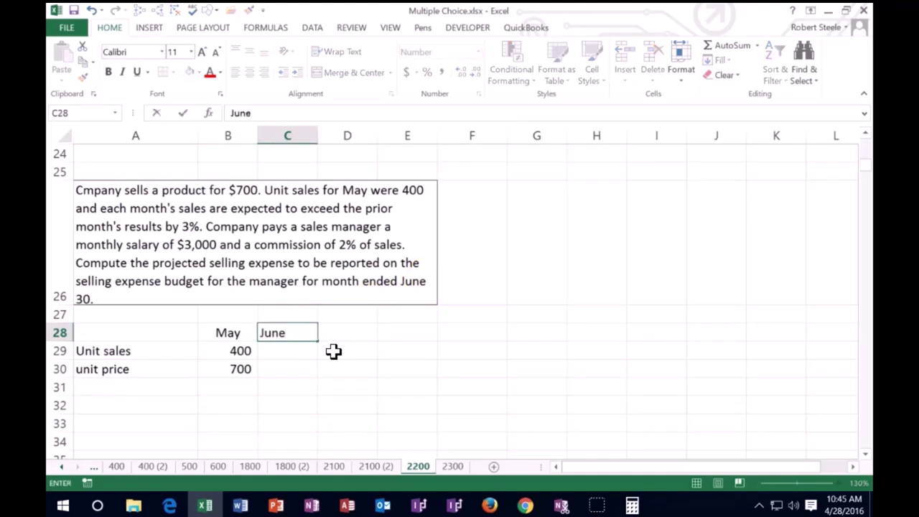
pyautogui.press('Return')
pyautogui.press('Up')
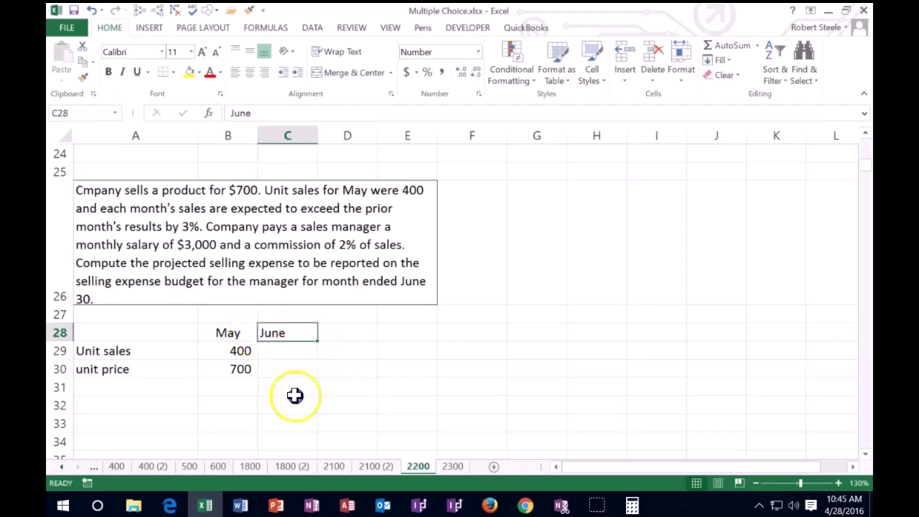
pyautogui.press('Left')
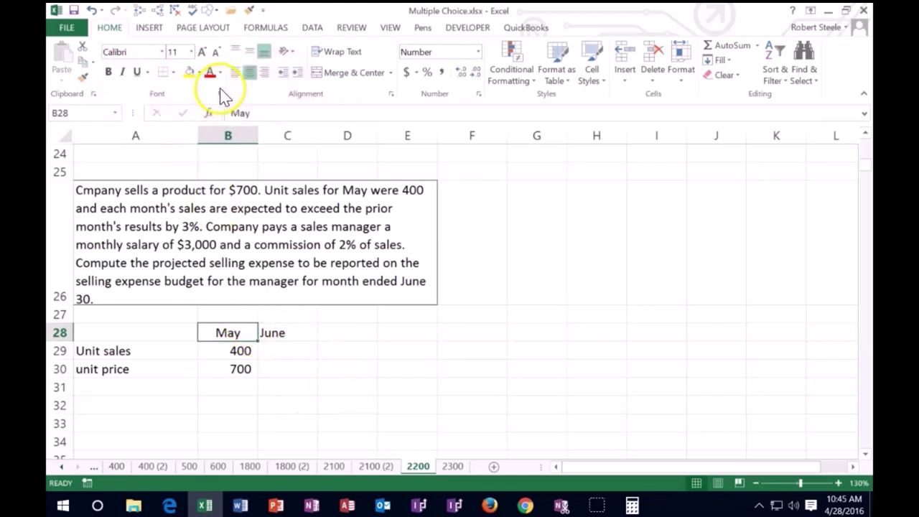
pyautogui.click(83, 74)
pyautogui.click(287, 331)
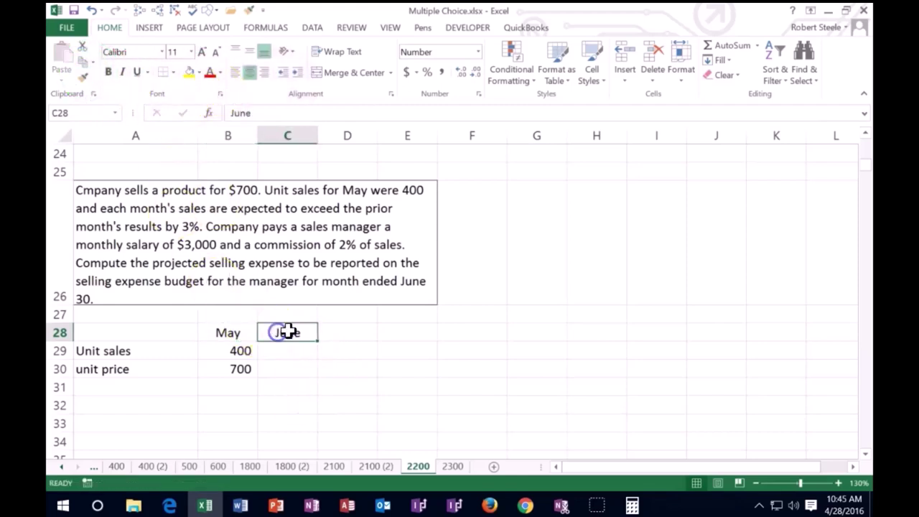
pyautogui.click(421, 332)
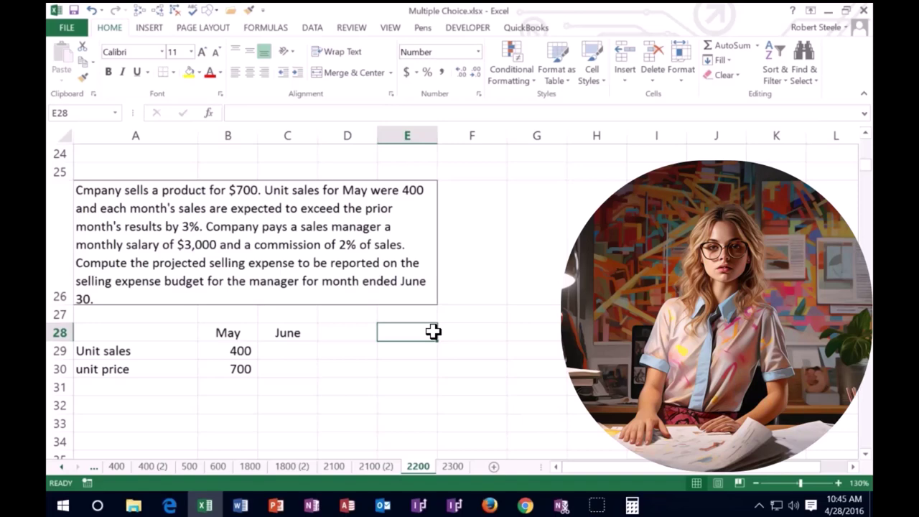
# Enter May 400 and increase 0.03 in E28:F29.
pyautogui.write('May')
pyautogui.press('Tab')
pyautogui.write('40')
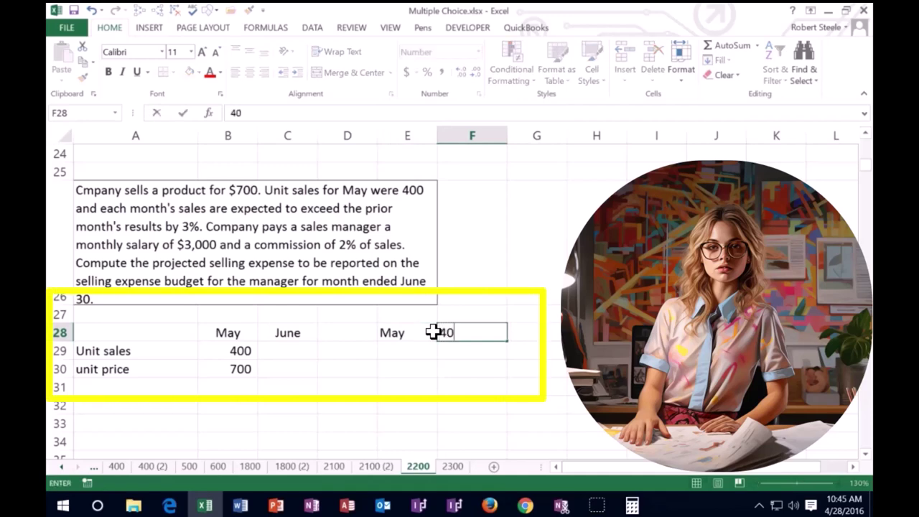
pyautogui.write('0')
pyautogui.press('Return')
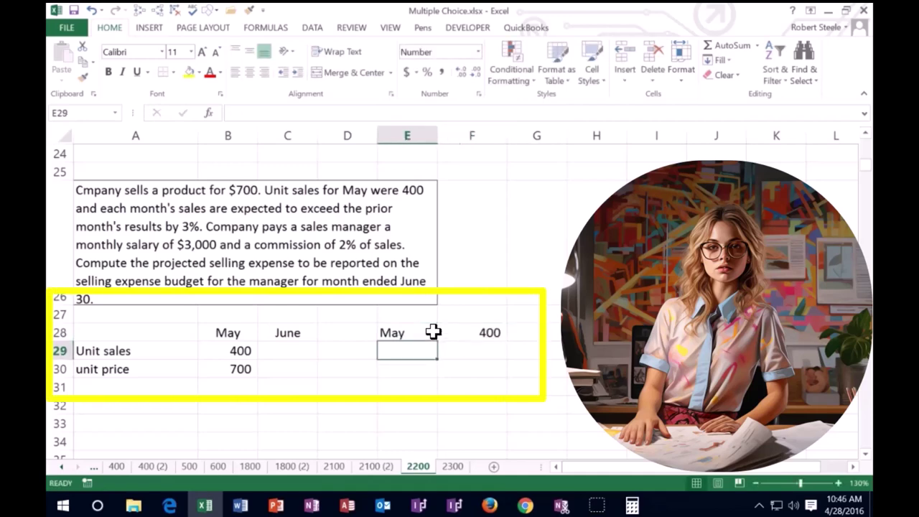
pyautogui.write('incre')
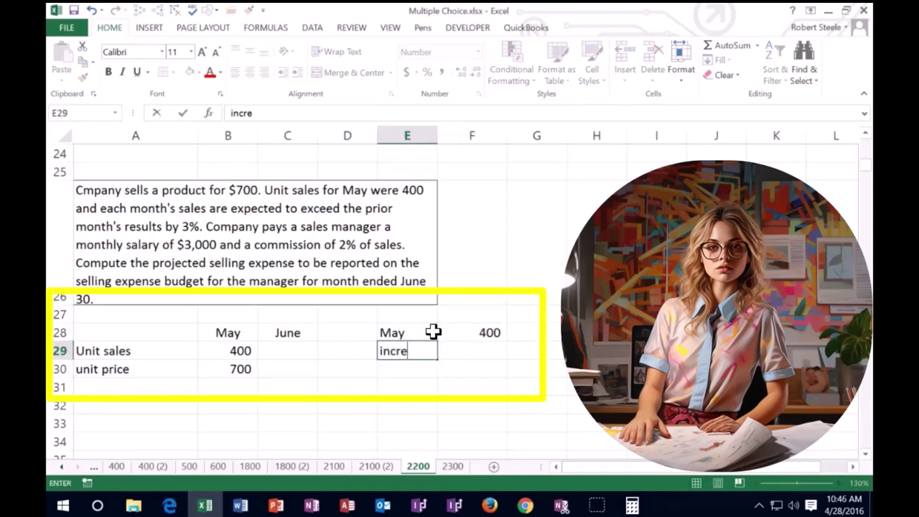
pyautogui.write('ase')
pyautogui.press('Tab')
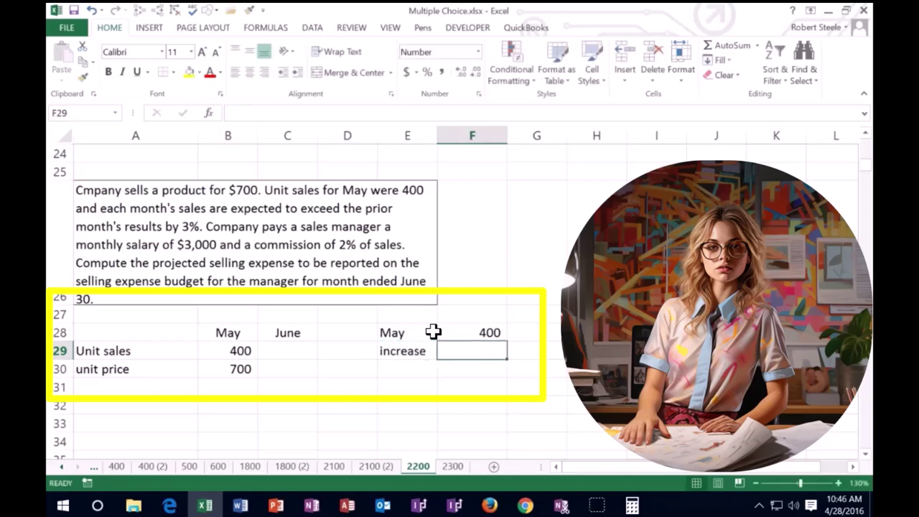
pyautogui.write('.')
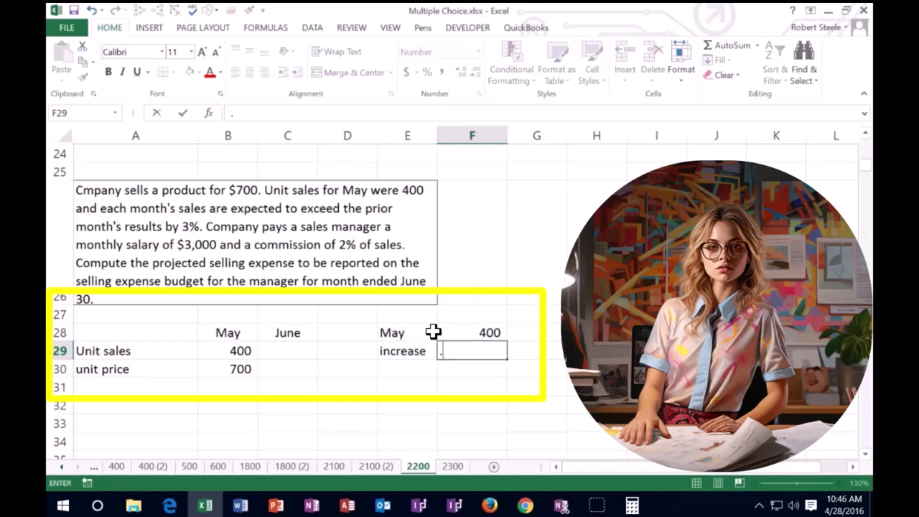
pyautogui.write('03')
pyautogui.press('Return')
# Format the 0.03 growth rate in F29 as 3%.
pyautogui.press('Up')
pyautogui.press('Right')
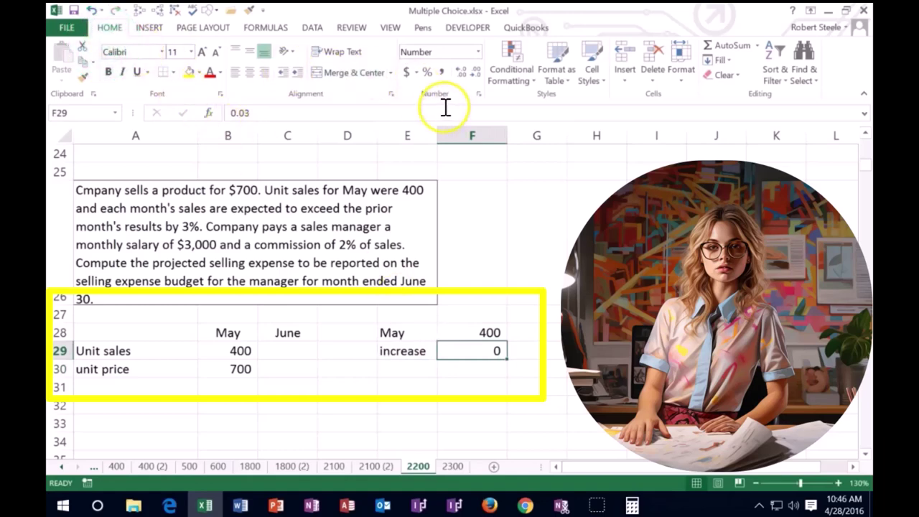
pyautogui.click(462, 74)
pyautogui.click(462, 74)
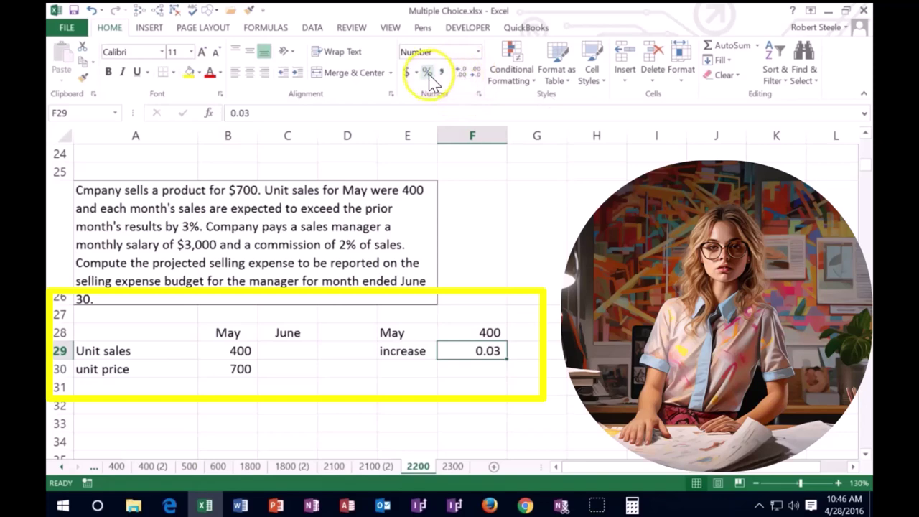
pyautogui.click(427, 72)
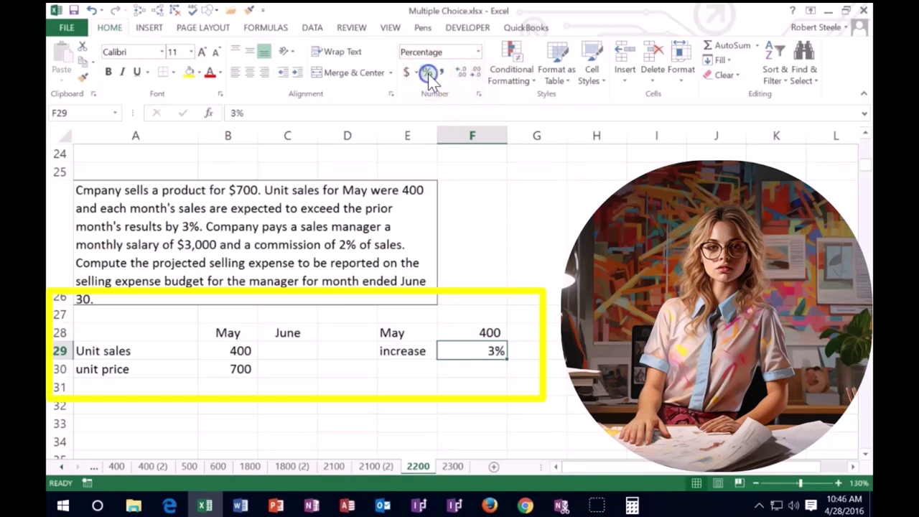
# Enter =F28*F29 in F30 to compute the 12-unit increase.
pyautogui.click(471, 366)
pyautogui.write('=')
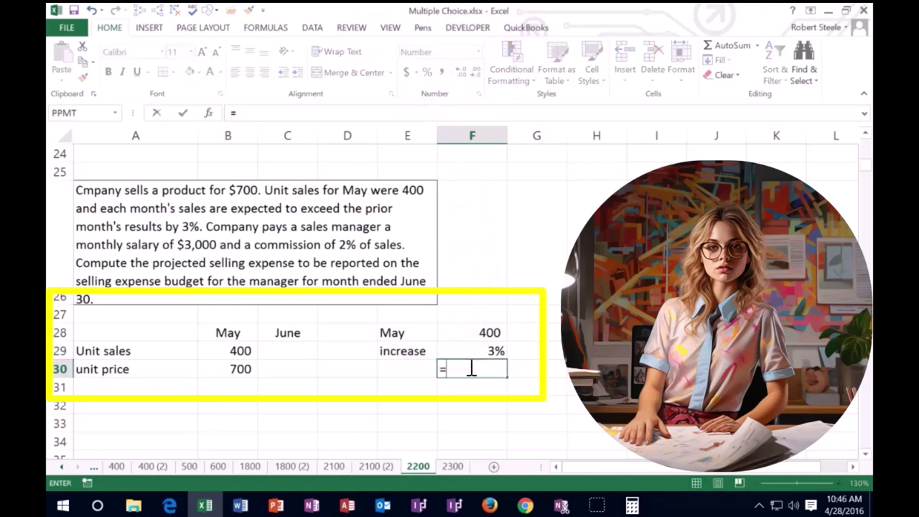
pyautogui.press('Up')
pyautogui.press('Up')
pyautogui.write('*')
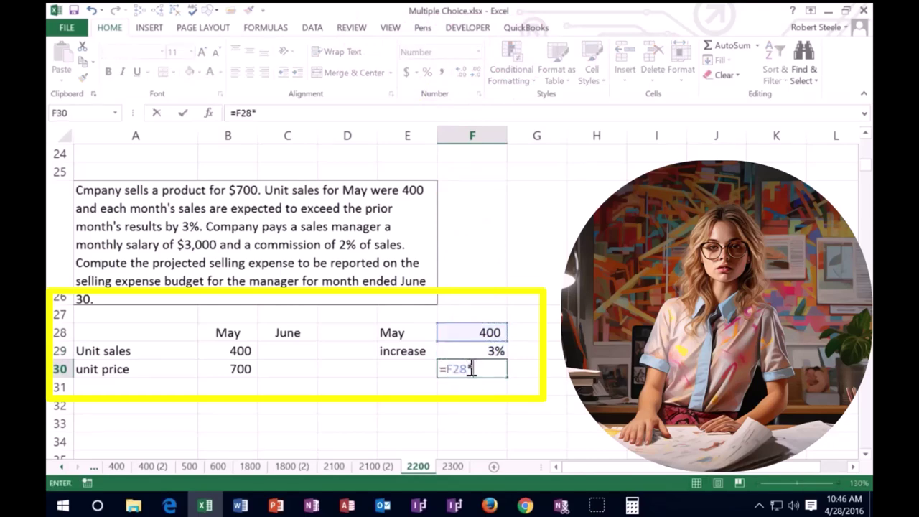
pyautogui.click(474, 350)
pyautogui.press('Return')
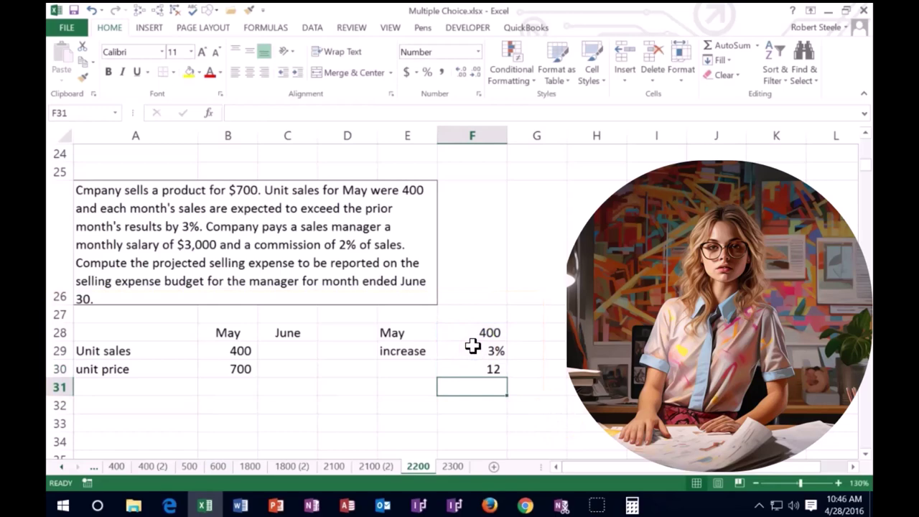
pyautogui.press('Up')
pyautogui.press('Left')
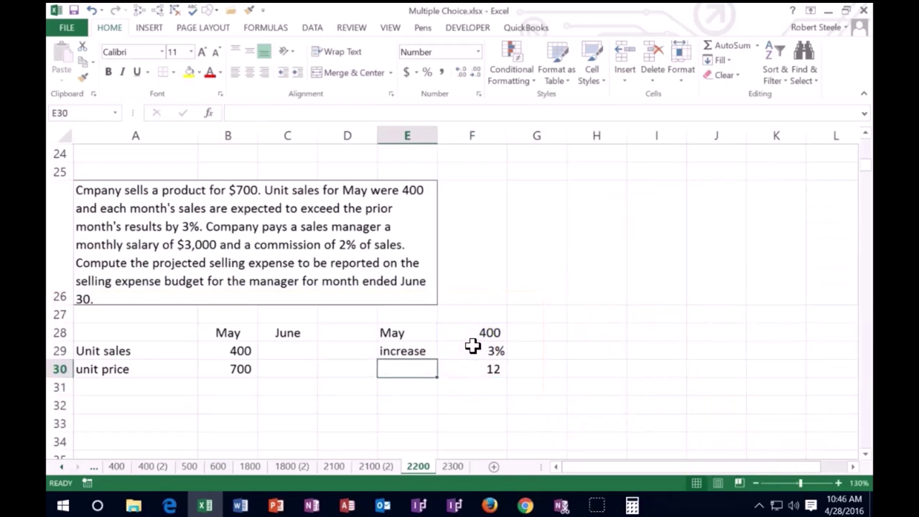
# Rename E29 to 'increase %' and label E30 'Increase' beside the 12.
pyautogui.press('Up')
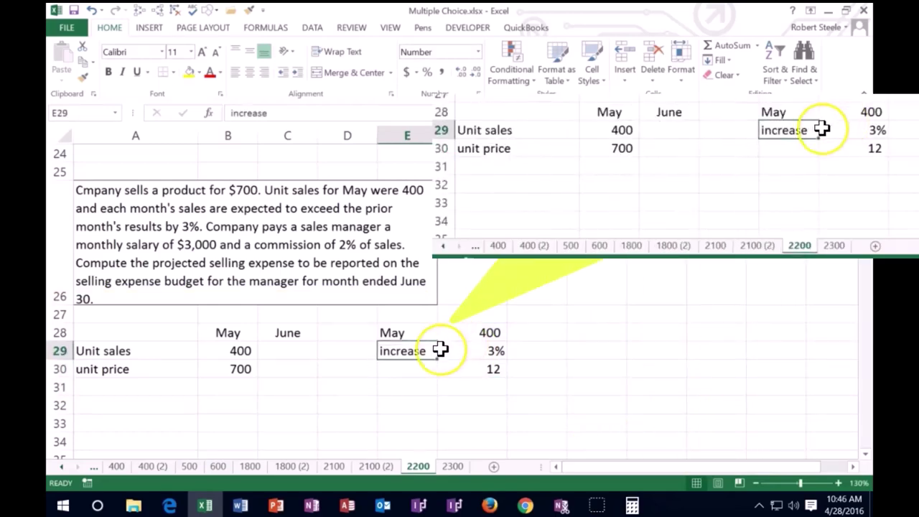
pyautogui.press('F2')
pyautogui.write('%')
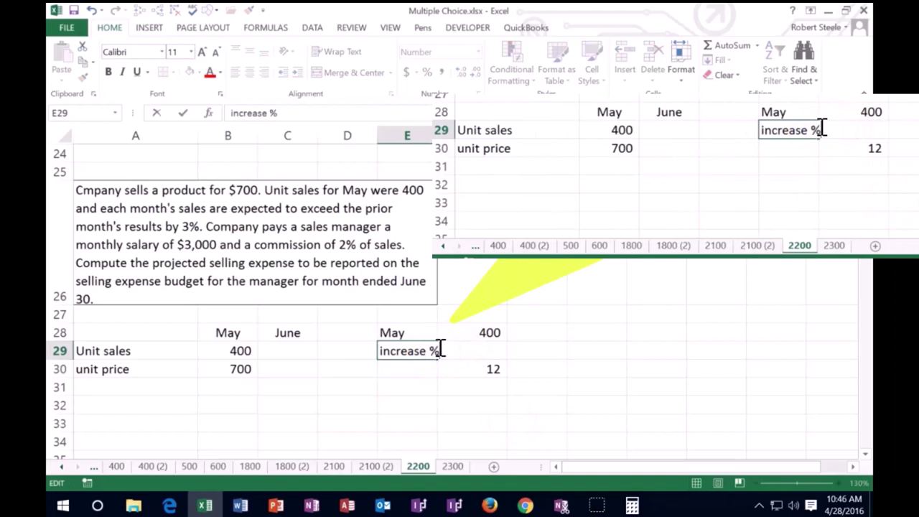
pyautogui.press('Return')
pyautogui.write('I')
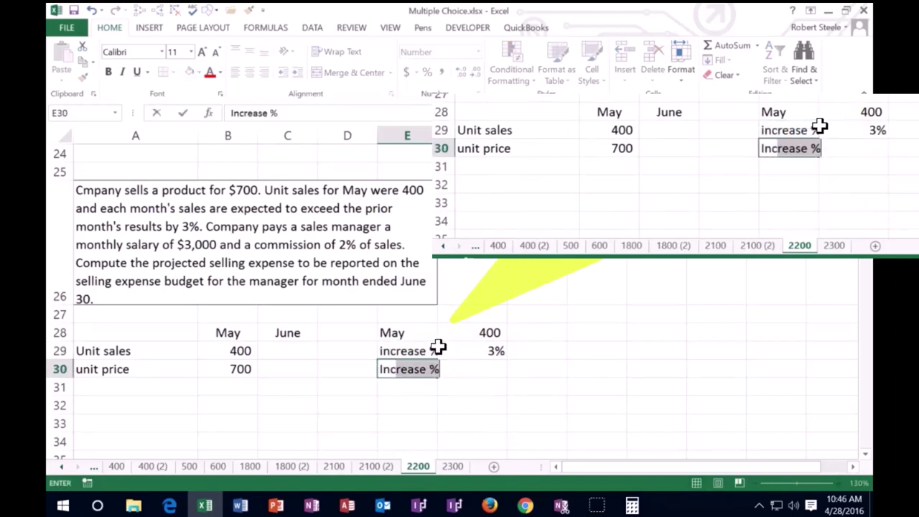
pyautogui.write('ncrease')
pyautogui.press('BackSpace')
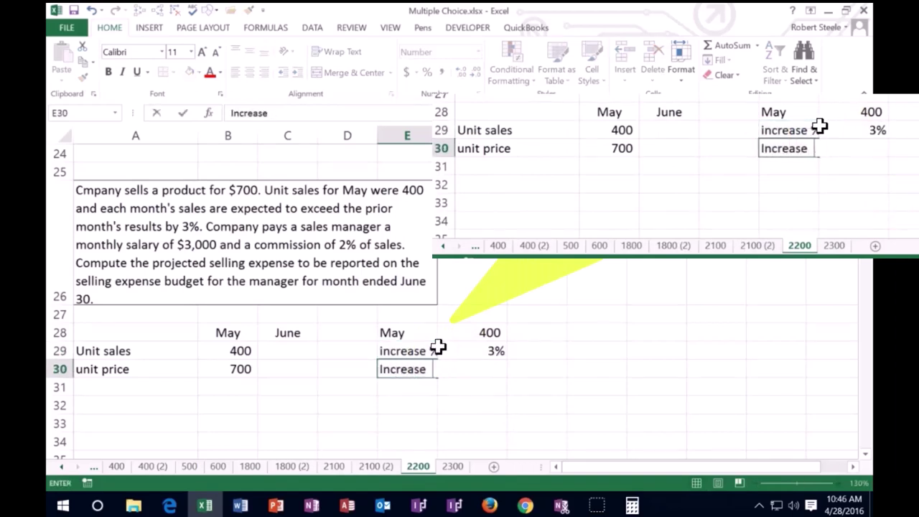
pyautogui.press('Tab')
pyautogui.write('12')
pyautogui.press('Return')
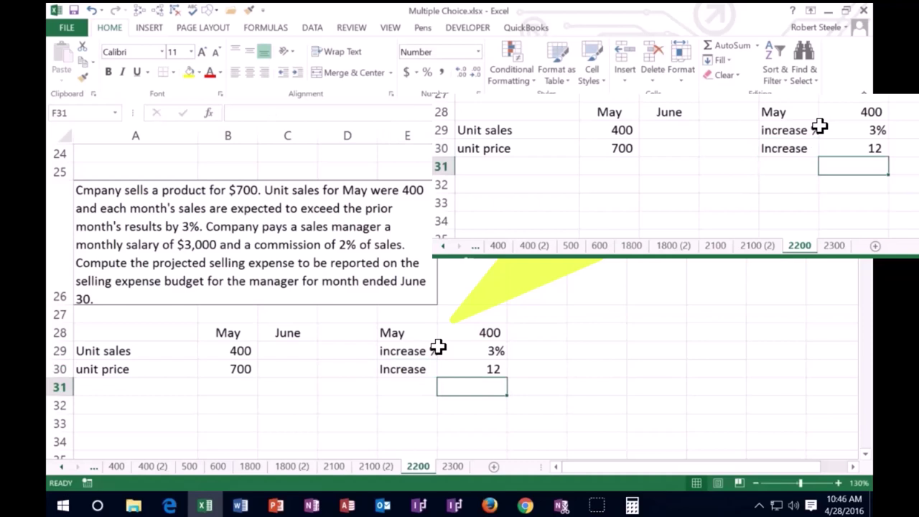
# Underline the 3% growth rate in F29.
pyautogui.click(437, 349)
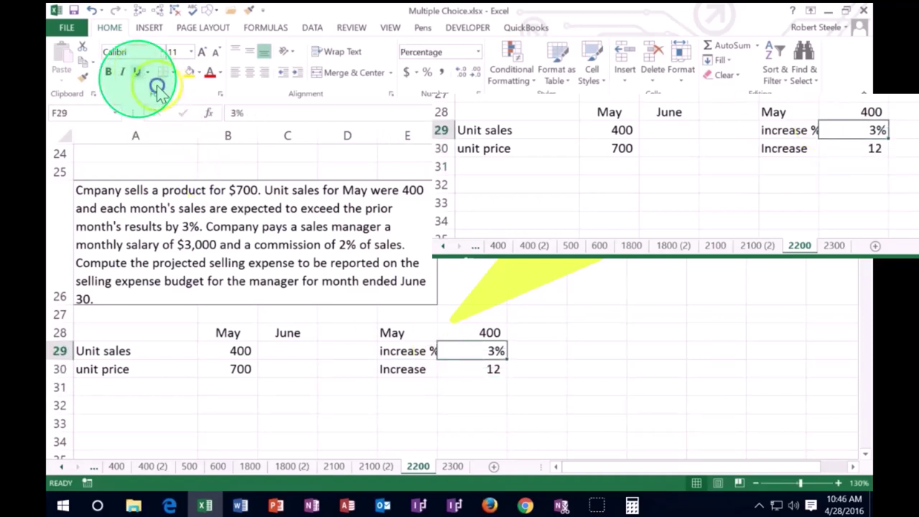
pyautogui.click(136, 71)
pyautogui.click(572, 365)
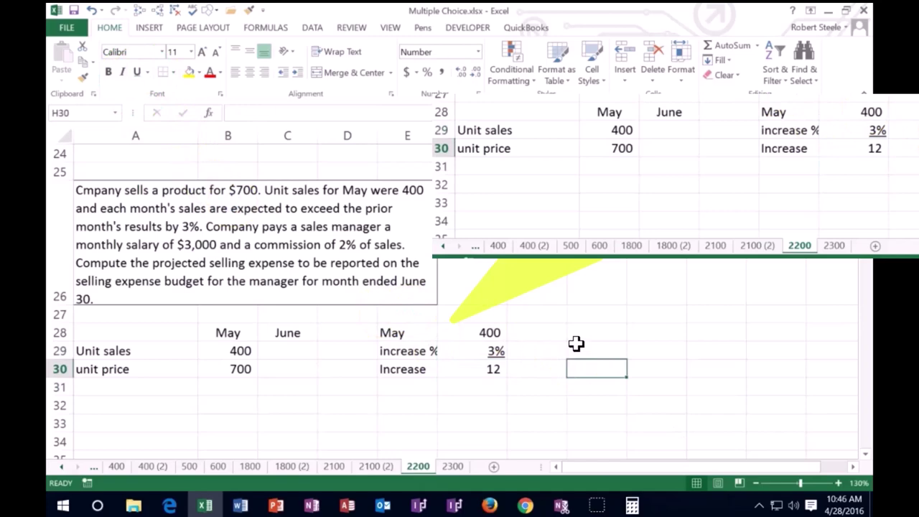
pyautogui.click(468, 406)
# Enter 400 in F32 and 1.03 in F33, showing F33 as 103% in Percent Style.
pyautogui.write('400')
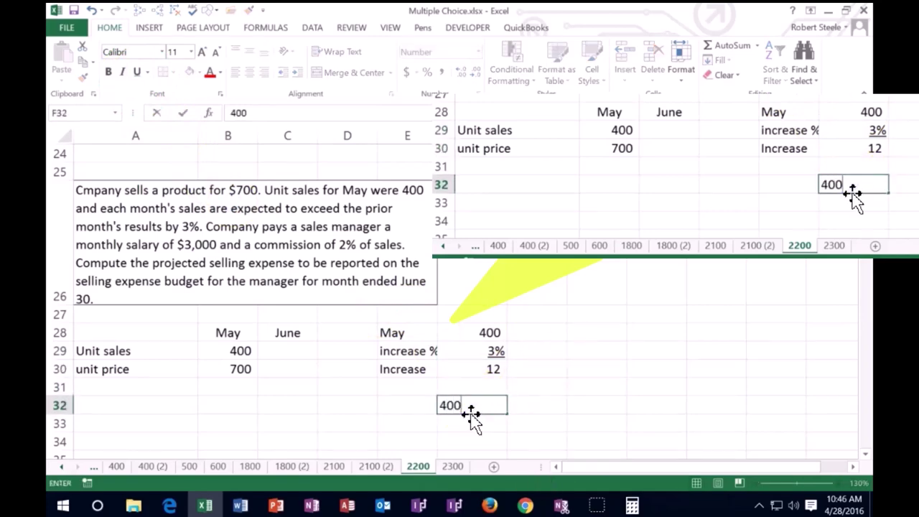
pyautogui.press('Return')
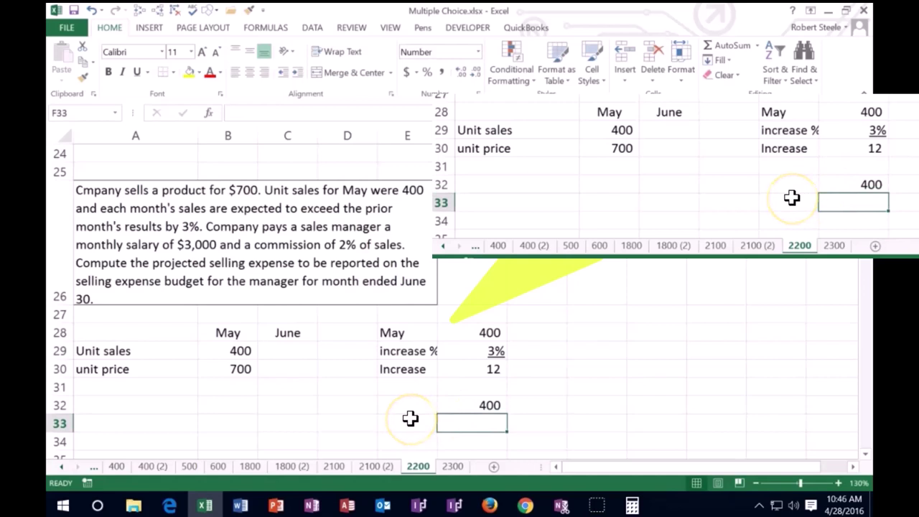
pyautogui.write('1')
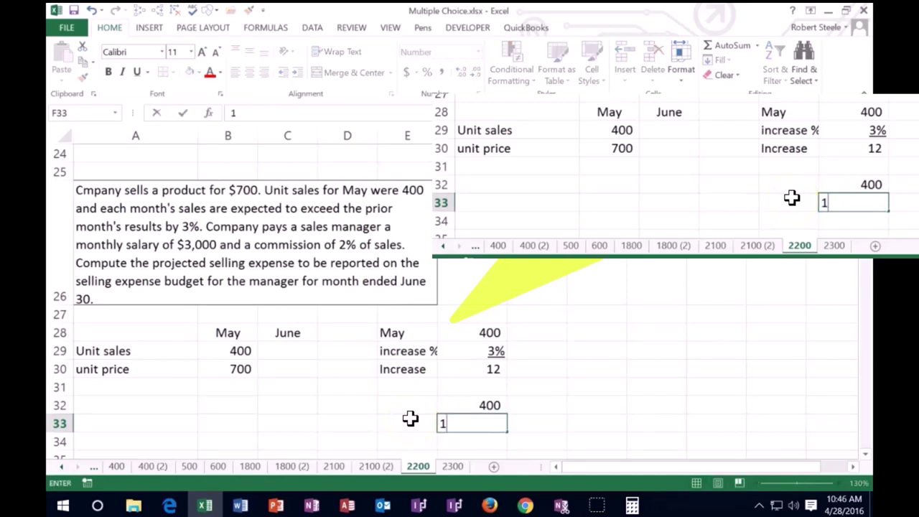
pyautogui.write('.03')
pyautogui.press('Return')
pyautogui.press('Up')
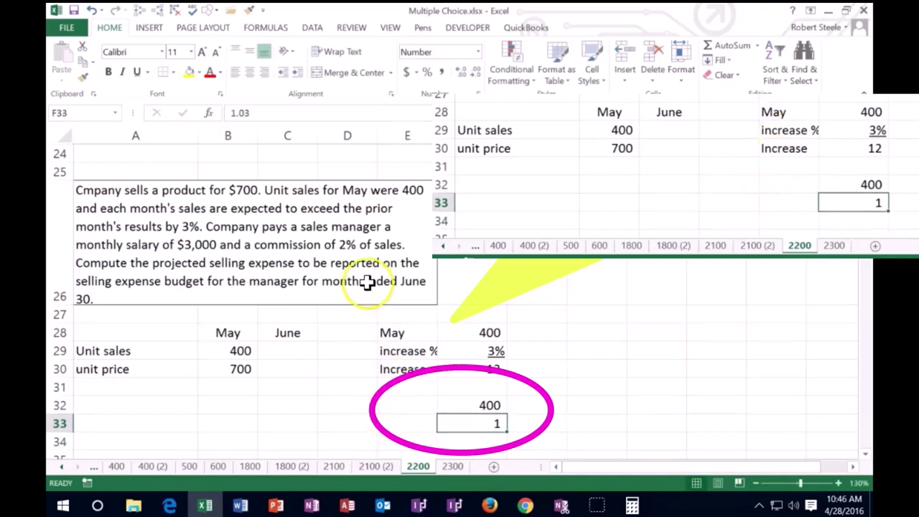
pyautogui.click(426, 73)
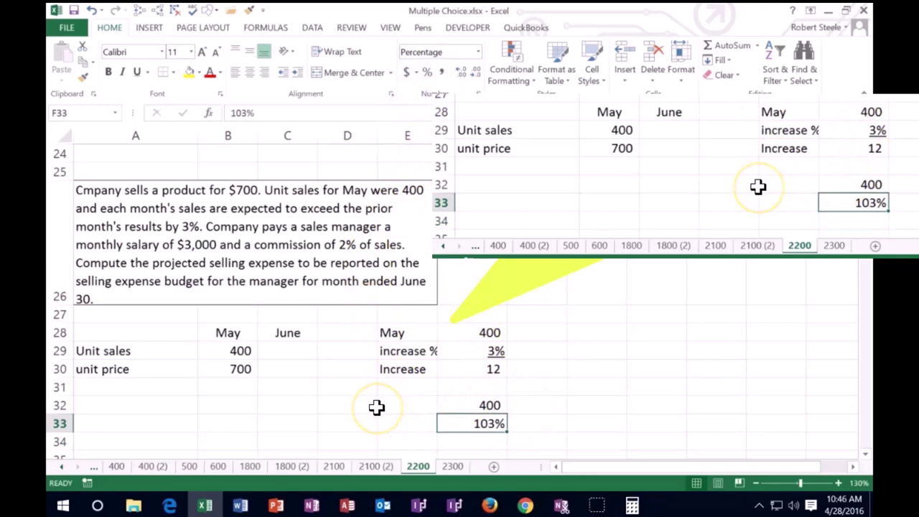
# Enter =F32*F33 in F34 to get the projected 412 June units.
pyautogui.press('Down')
pyautogui.write('=')
pyautogui.press('Up')
pyautogui.press('Up')
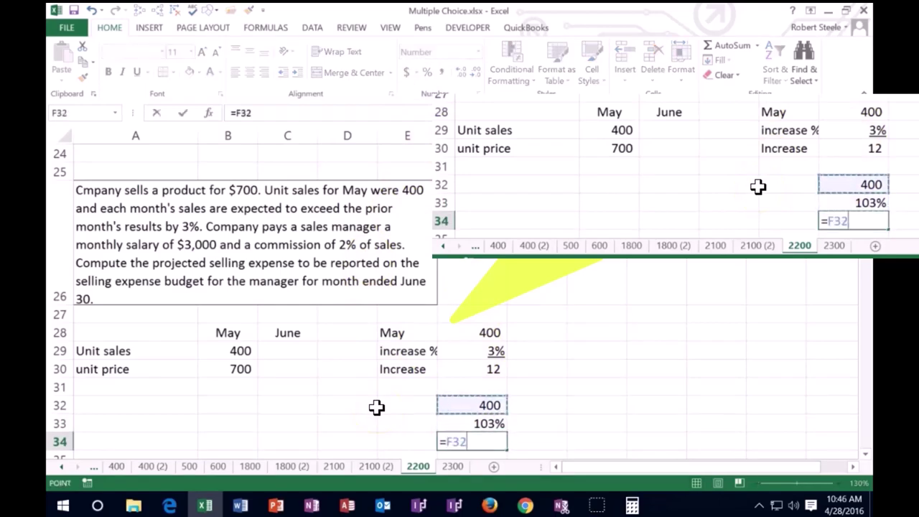
pyautogui.write('*')
pyautogui.press('Up')
pyautogui.press('Return')
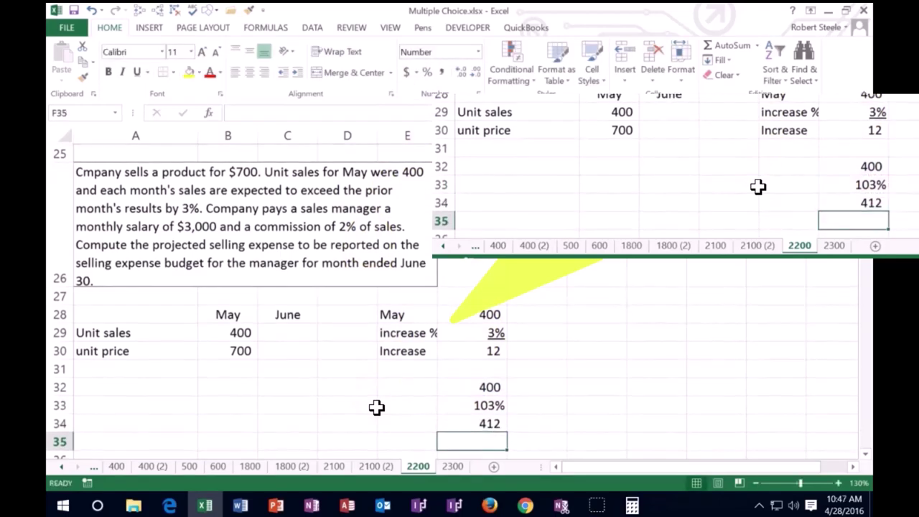
pyautogui.press('Up')
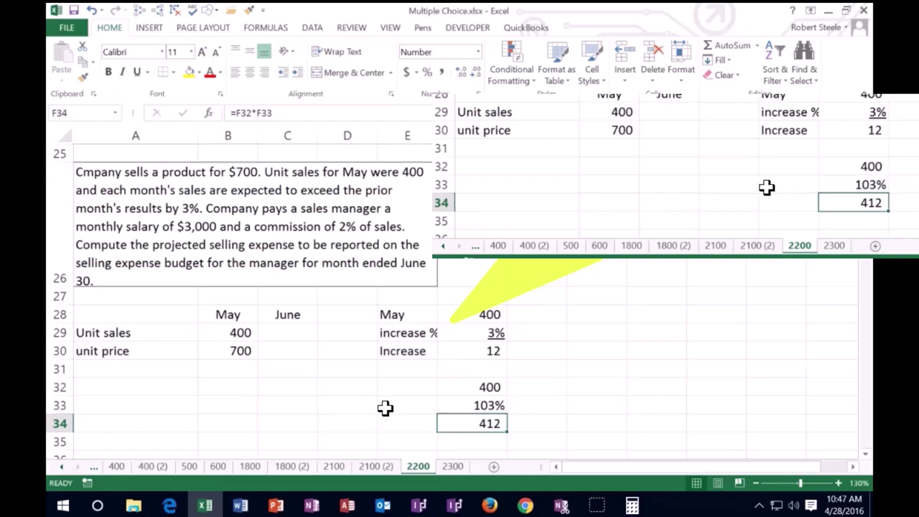
# Review the values and formulas in F28, F30, F32 and F34, ending on cell C29.
pyautogui.moveTo(486, 385); pyautogui.dragTo(486, 415)
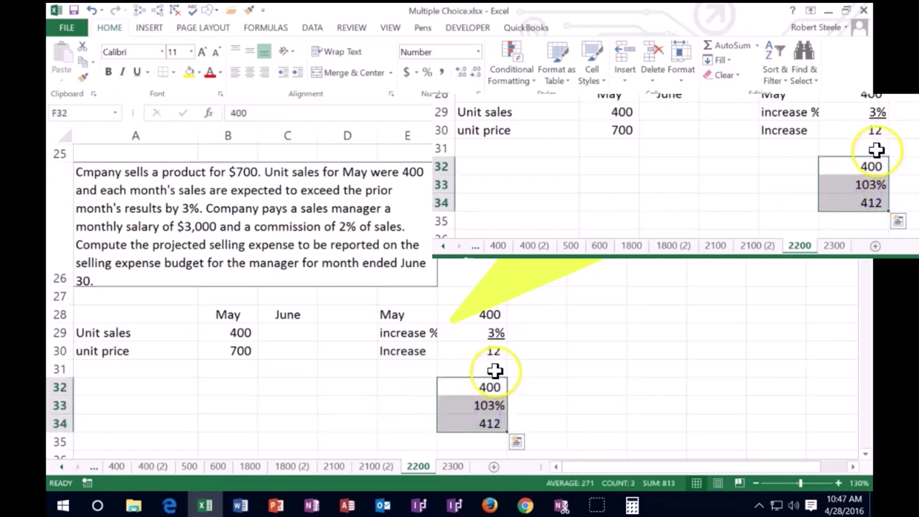
pyautogui.click(554, 350)
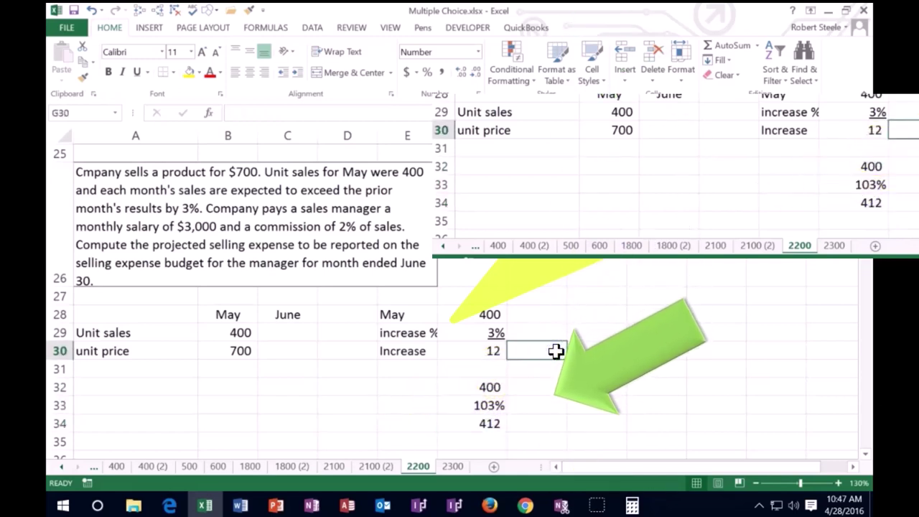
pyautogui.click(492, 315)
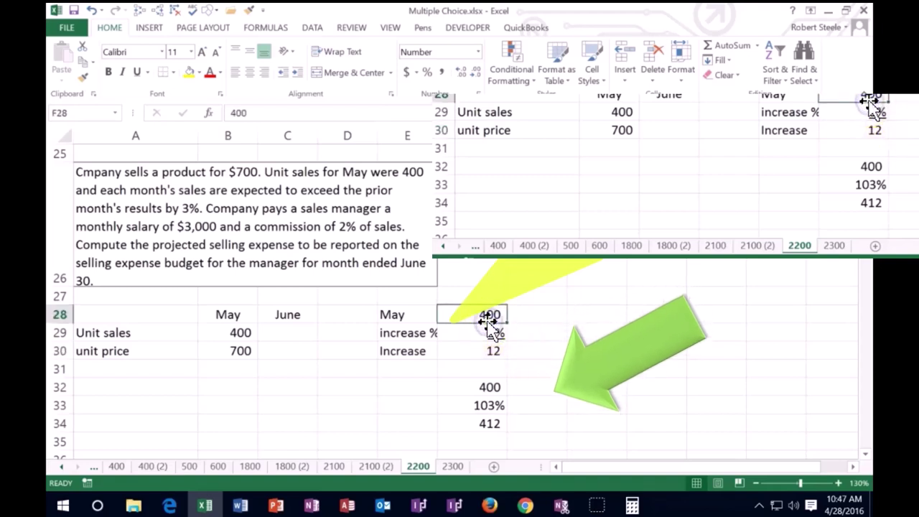
pyautogui.click(480, 347)
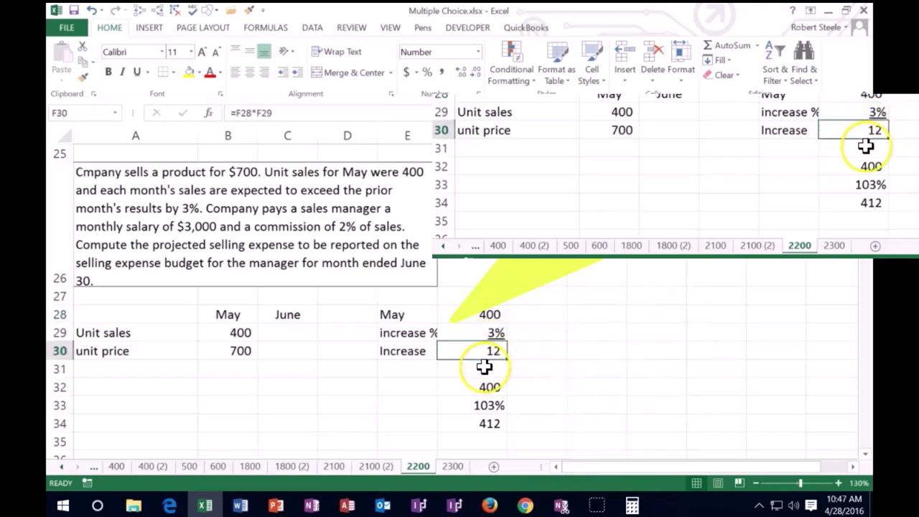
pyautogui.click(463, 387)
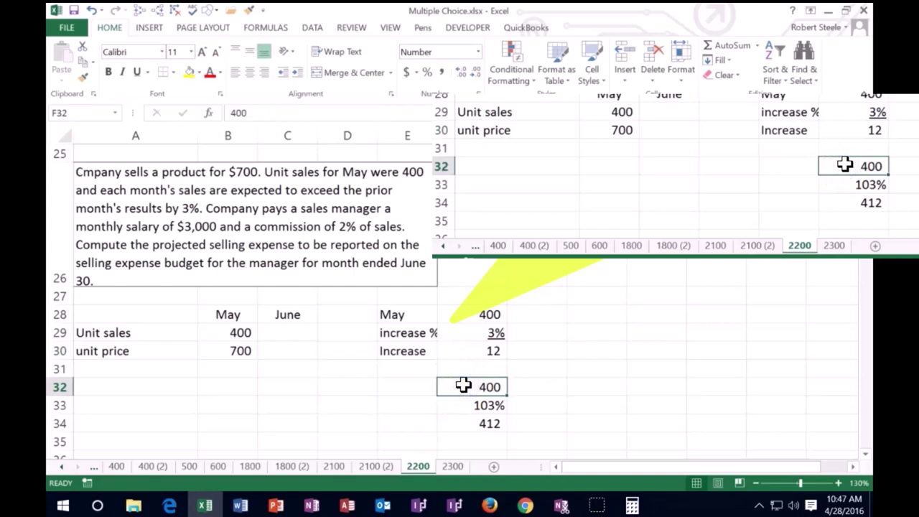
pyautogui.click(467, 424)
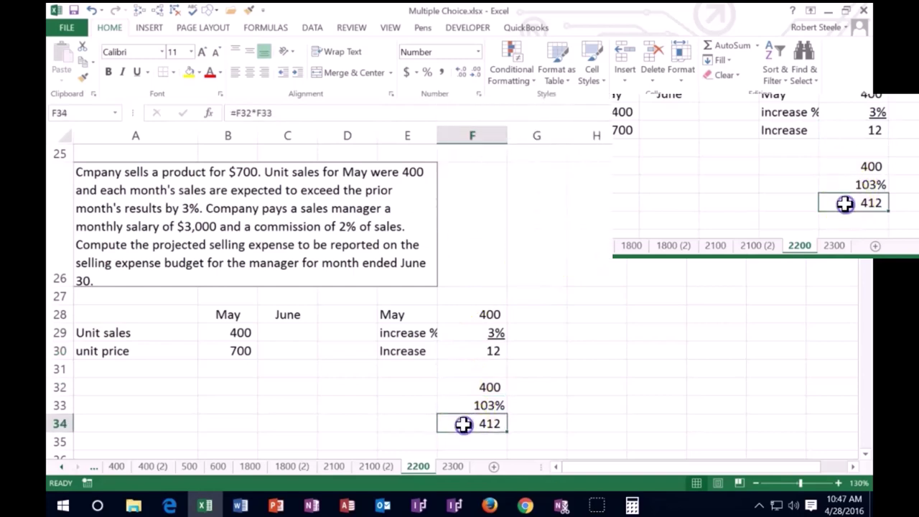
pyautogui.click(287, 333)
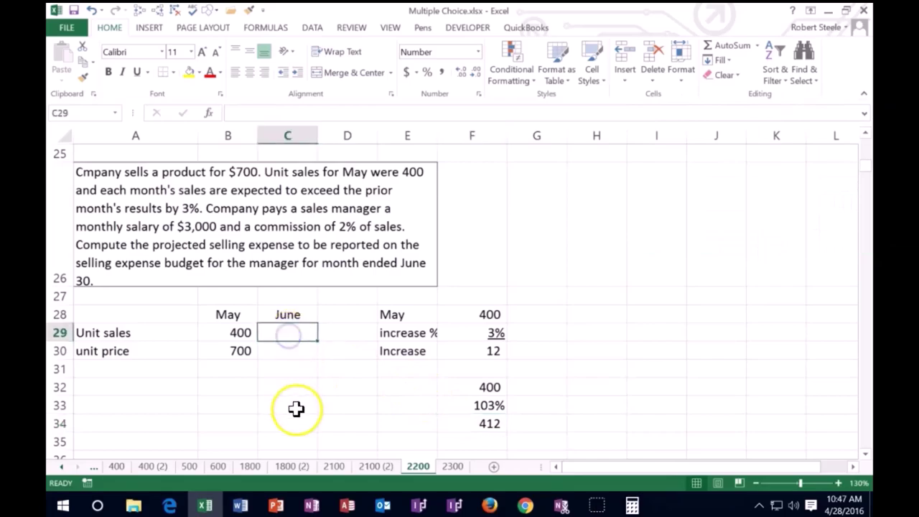